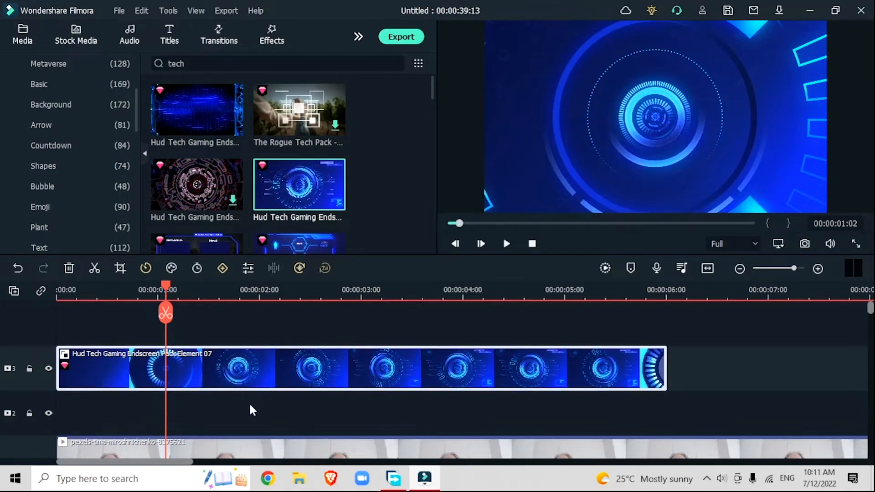
- Set the blending mode of the Hud Tech Gaming Endscreen Pack Element 07 clip to Screen
{"action": "double_click", "coordinate": [324, 367]}
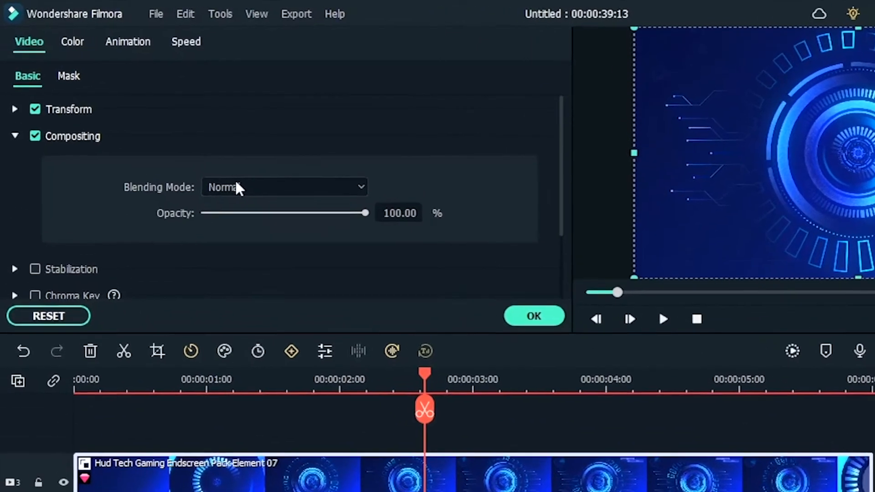
{"action": "left_click", "coordinate": [182, 143]}
{"action": "left_click", "coordinate": [271, 249]}
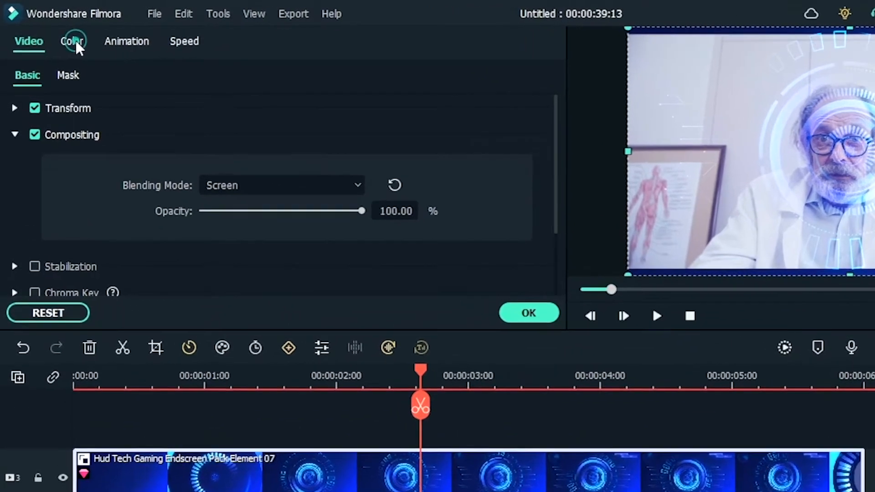
- Apply the Cyberpunk 2 3D LUT to the tech element clip and confirm its settings
{"action": "left_click", "coordinate": [59, 33]}
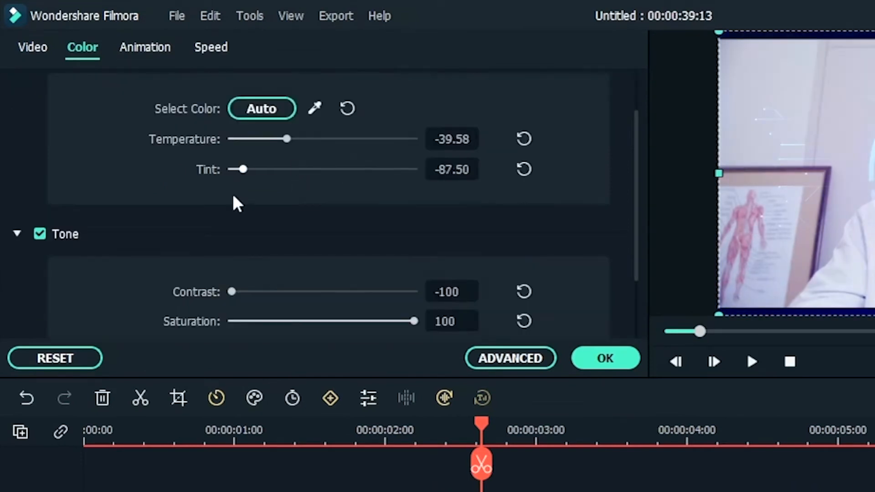
{"action": "scroll", "coordinate": [235, 201], "scroll_direction": "down", "scroll_amount": 3}
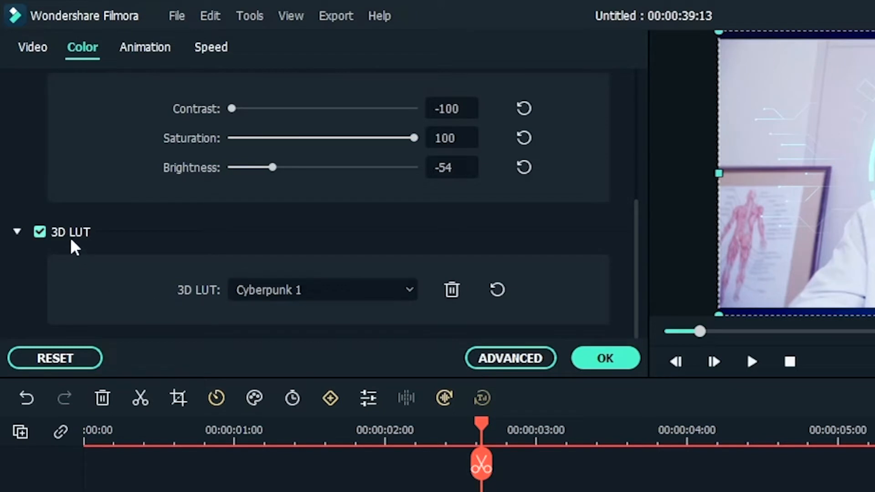
{"action": "left_click", "coordinate": [302, 290]}
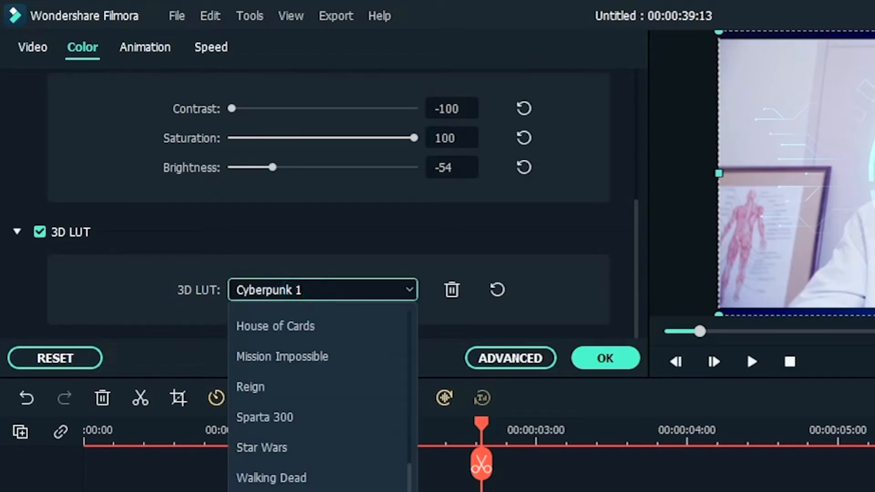
{"action": "left_click", "coordinate": [274, 491]}
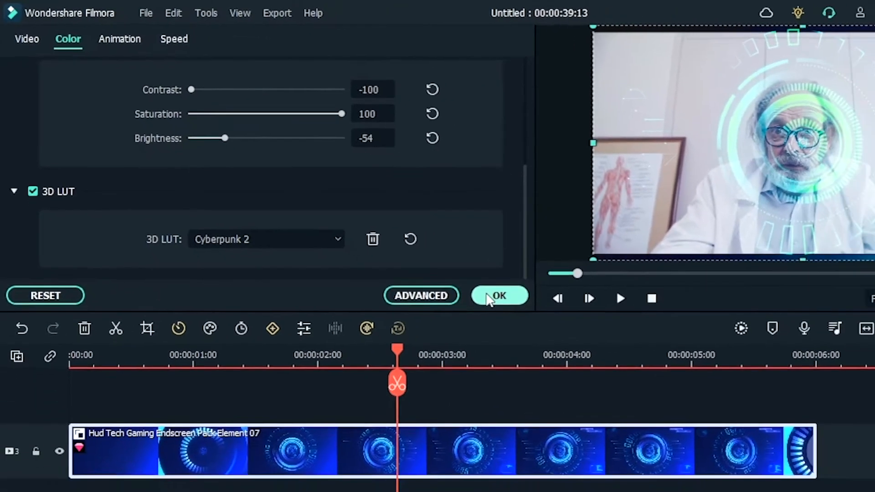
{"action": "left_click", "coordinate": [605, 358]}
- Toggle the tech element's track visibility to compare the footage with and without it, and leave the track hidden
{"action": "scroll", "coordinate": [126, 403], "scroll_direction": "down", "scroll_amount": 2}
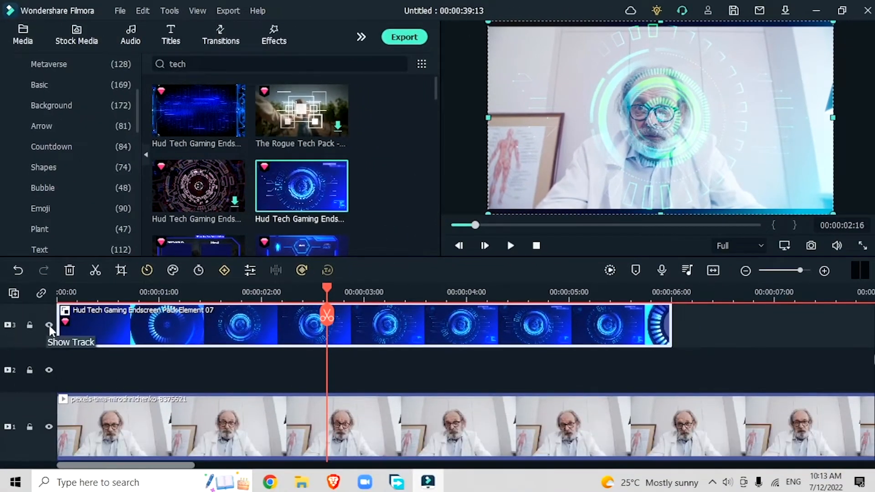
{"action": "left_click", "coordinate": [51, 340]}
{"action": "left_click", "coordinate": [49, 324]}
{"action": "left_click", "coordinate": [49, 324]}
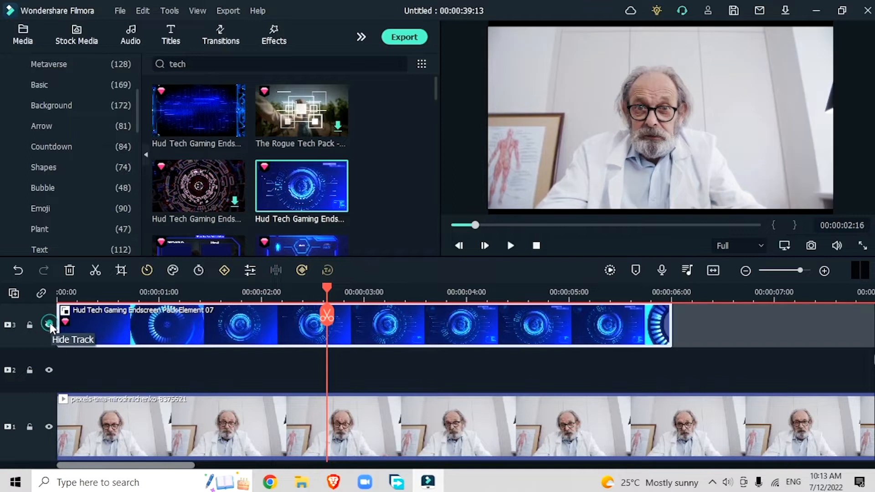
{"action": "left_click", "coordinate": [50, 324]}
{"action": "left_click", "coordinate": [49, 324]}
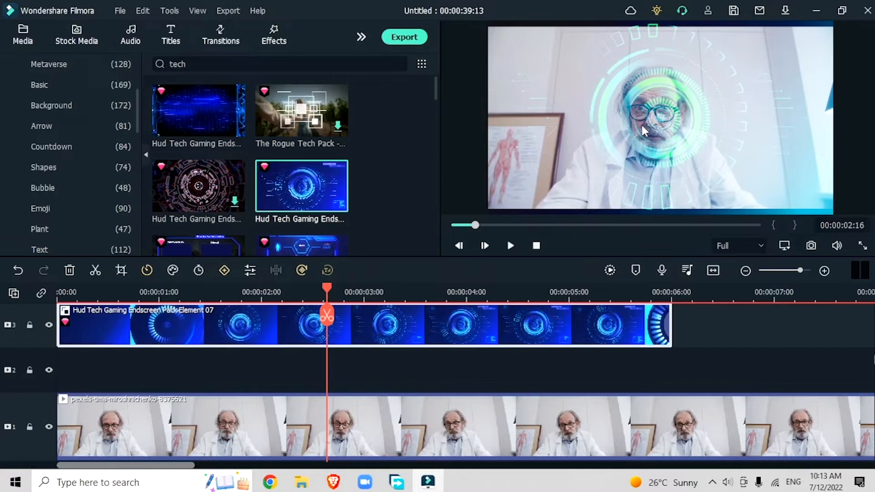
{"action": "left_click", "coordinate": [48, 324]}
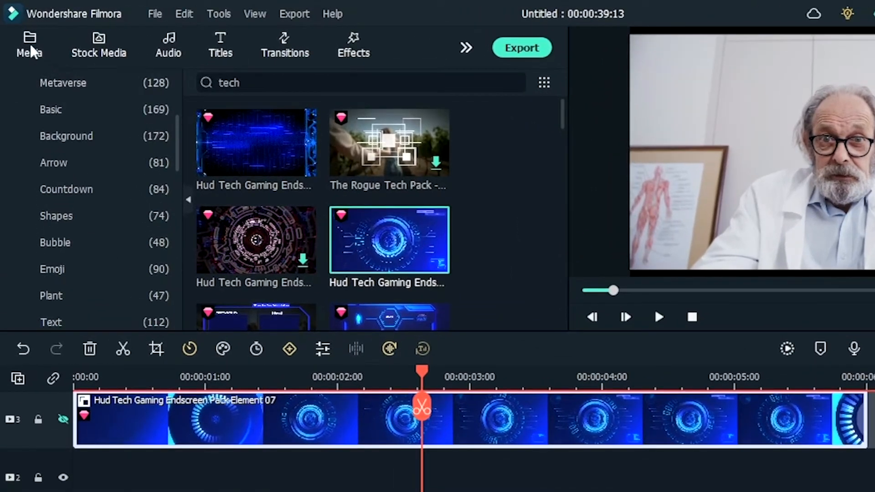
- Place the Black sample color at the start of track 2, between the tech element and the doctor footage
{"action": "left_click", "coordinate": [31, 50]}
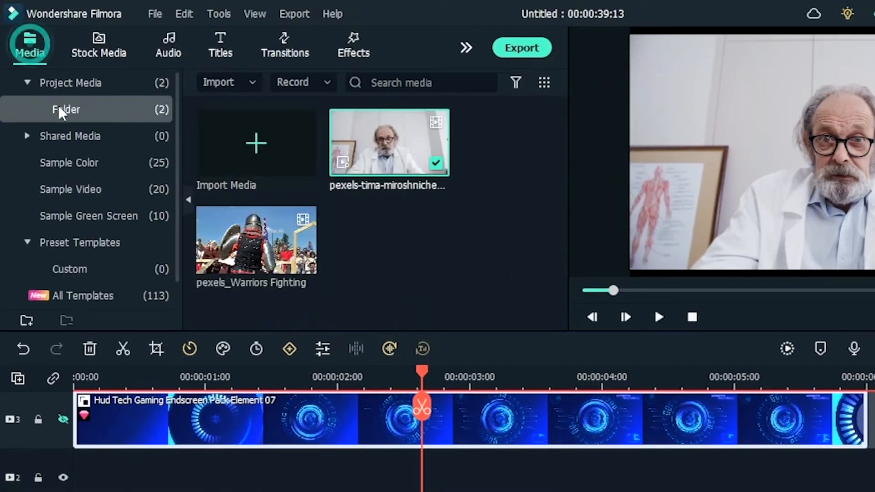
{"action": "left_click", "coordinate": [88, 163]}
{"action": "left_click", "coordinate": [385, 136]}
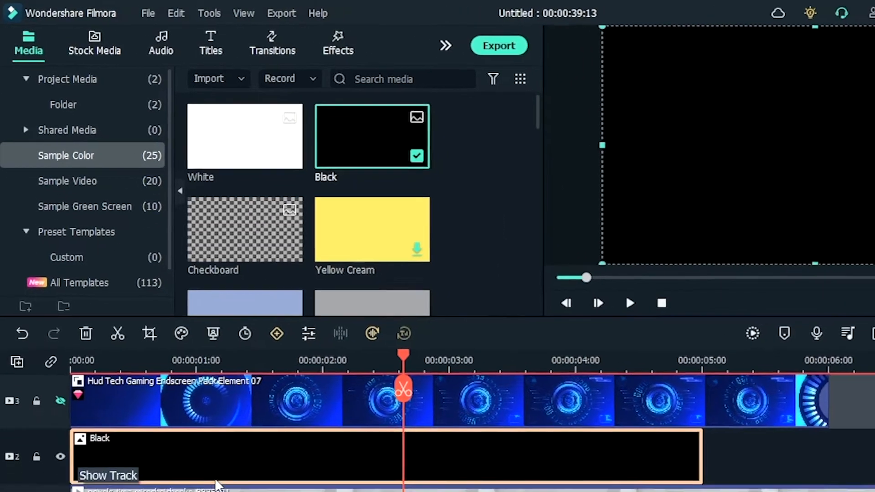
{"action": "scroll", "coordinate": [227, 491], "scroll_direction": "up", "scroll_amount": 1}
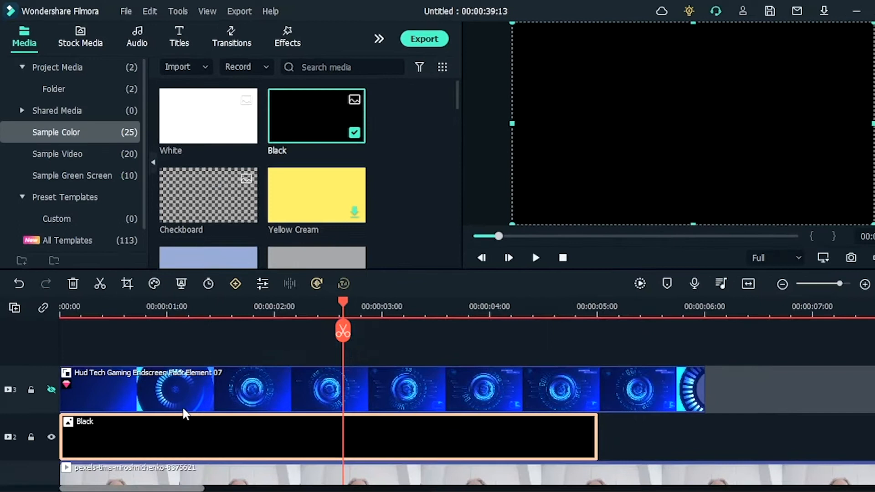
- Add a Circle mask to the Black clip and move it down to cover the man's head and upper body
{"action": "double_click", "coordinate": [184, 438]}
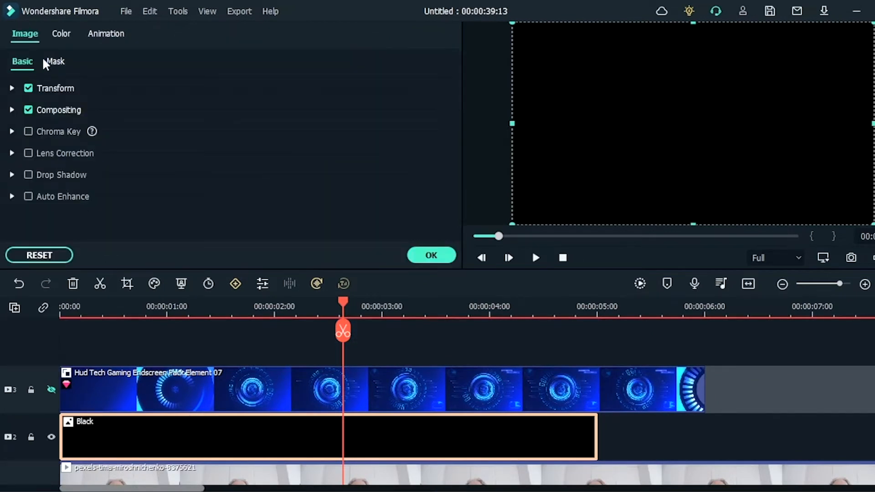
{"action": "left_click", "coordinate": [52, 60]}
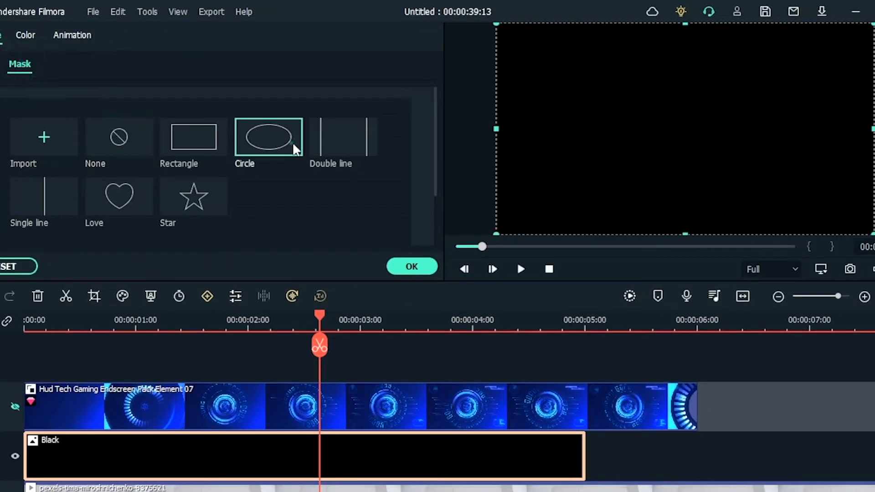
{"action": "left_click", "coordinate": [288, 139]}
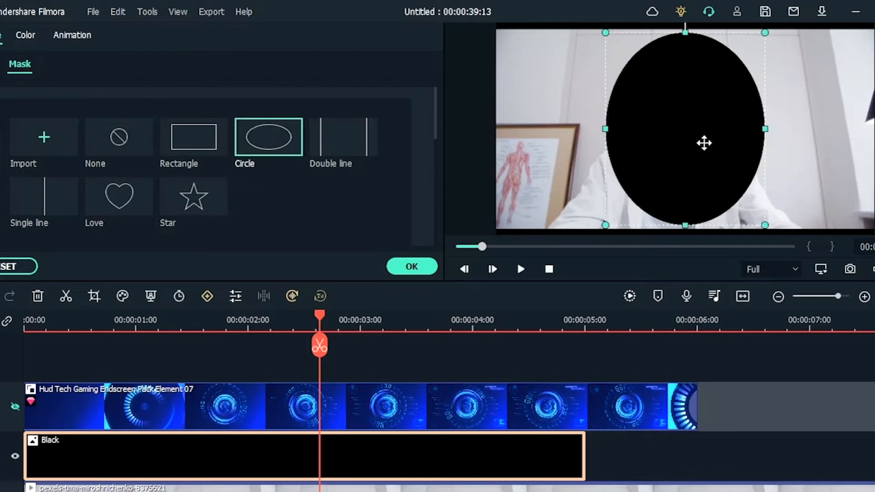
{"action": "left_click_drag", "start_coordinate": [701, 133], "coordinate": [694, 164]}
- Invert the Black clip's circle mask, raise its blur strength for a soft edge, and widen it slightly
{"action": "scroll", "coordinate": [354, 160], "scroll_direction": "down", "scroll_amount": 3}
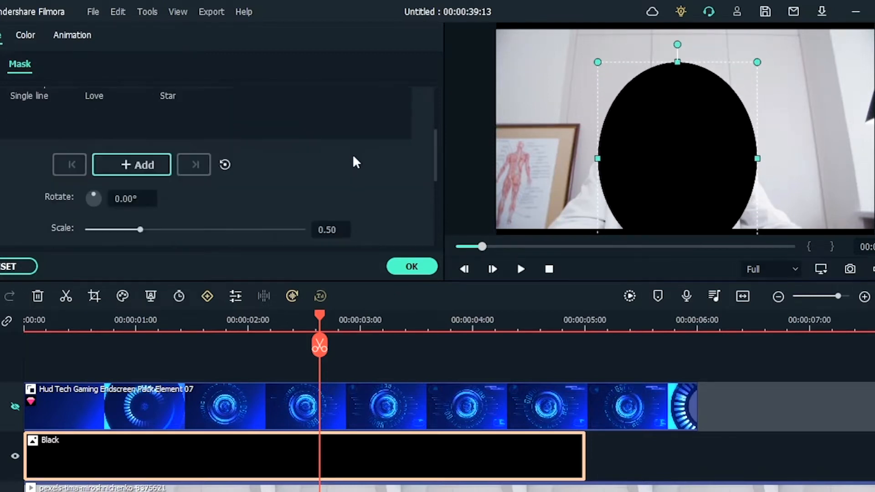
{"action": "scroll", "coordinate": [352, 155], "scroll_direction": "down", "scroll_amount": 5}
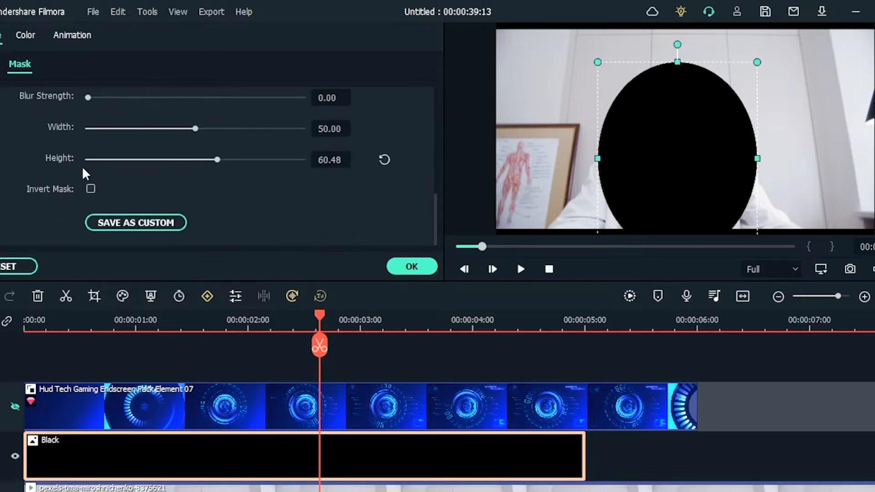
{"action": "left_click", "coordinate": [90, 189]}
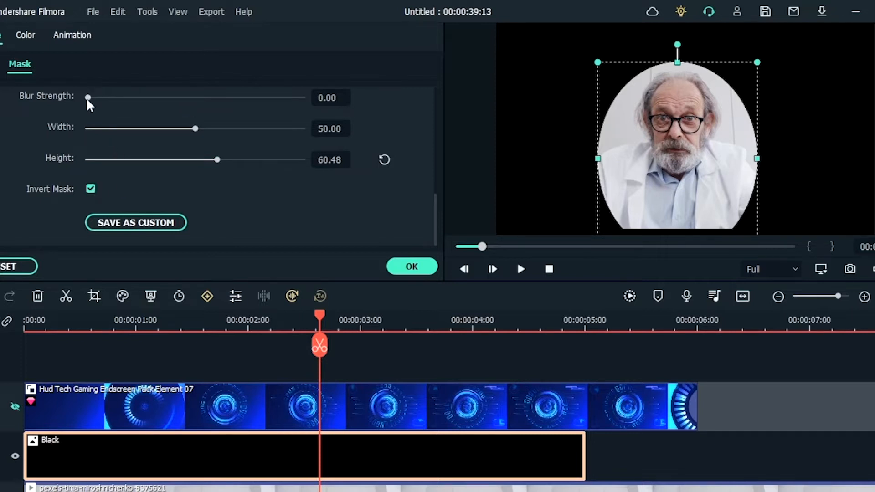
{"action": "left_click_drag", "start_coordinate": [88, 101], "coordinate": [221, 132]}
{"action": "scroll", "coordinate": [127, 148], "scroll_direction": "up", "scroll_amount": 5}
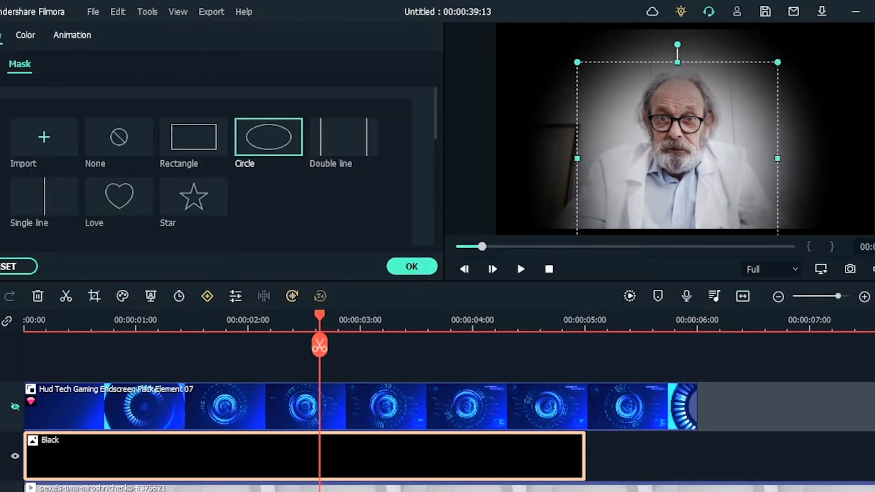
- Lower the Black clip's opacity to 49.48% in its compositing settings
{"action": "left_click", "coordinate": [0, 64]}
{"action": "left_click", "coordinate": [22, 115]}
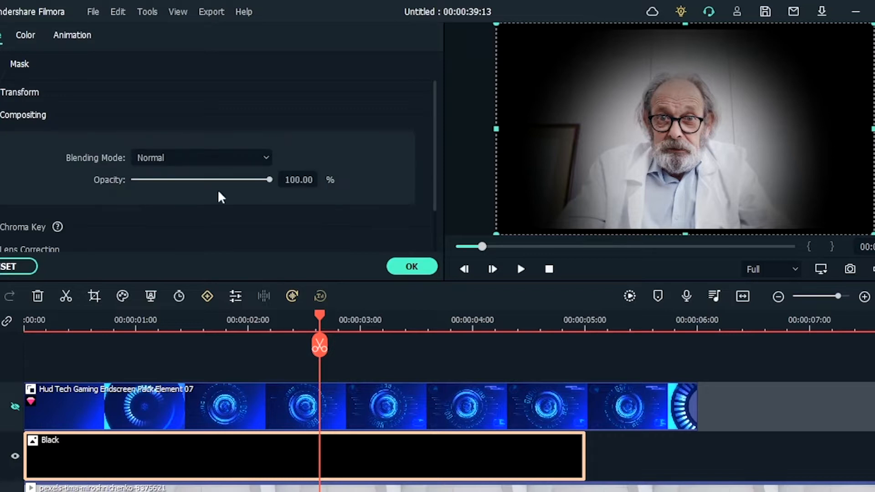
{"action": "left_click_drag", "start_coordinate": [261, 180], "coordinate": [201, 182]}
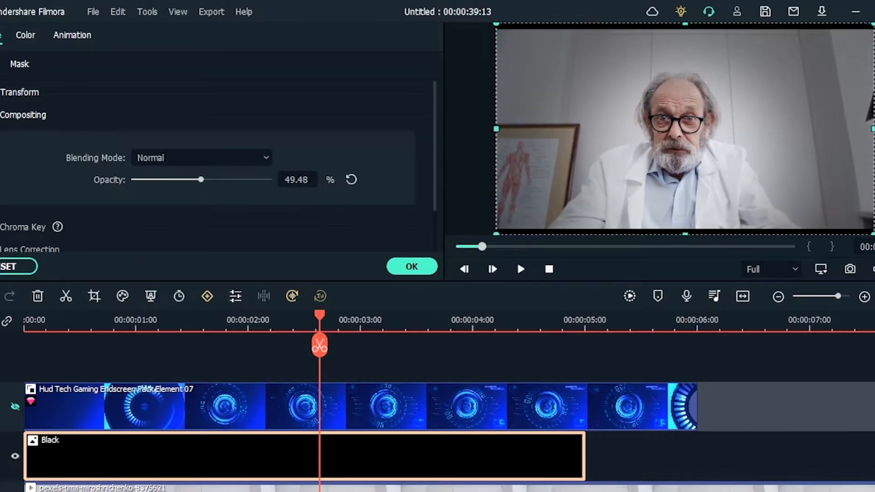
- Show the tech element's track again, compare the picture with the Black track hidden and shown, and confirm the clip settings
{"action": "left_click", "coordinate": [15, 406]}
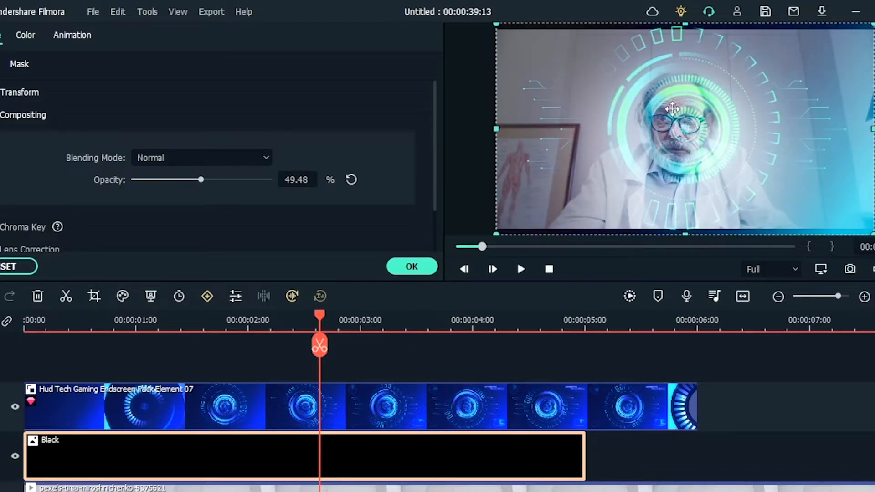
{"action": "left_click", "coordinate": [15, 456]}
{"action": "left_click", "coordinate": [14, 453]}
{"action": "left_click", "coordinate": [15, 453]}
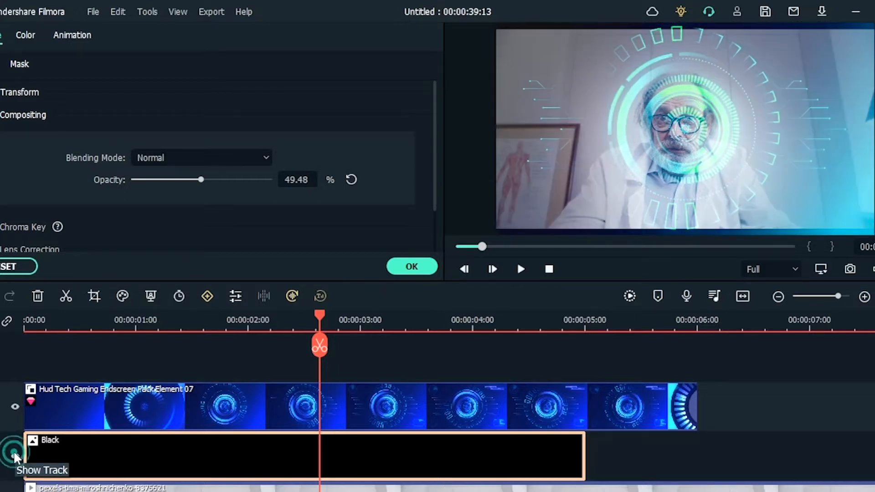
{"action": "left_click", "coordinate": [14, 453]}
{"action": "left_click", "coordinate": [14, 453]}
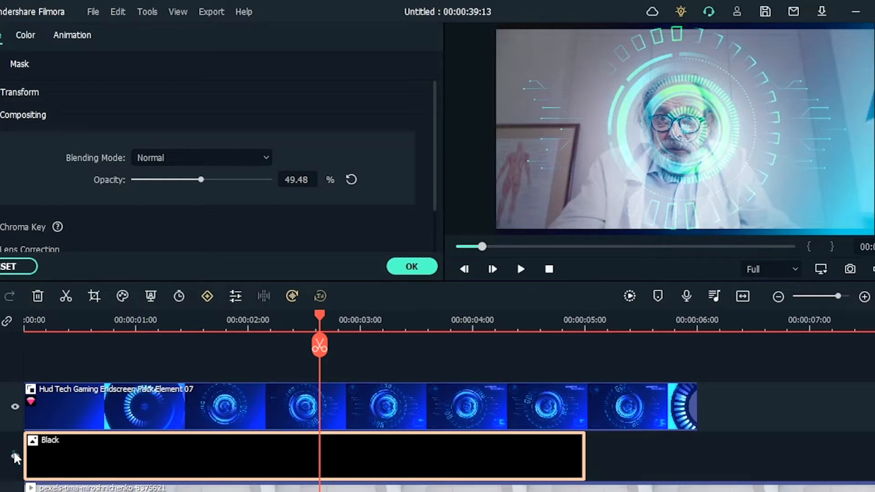
{"action": "left_click", "coordinate": [14, 453]}
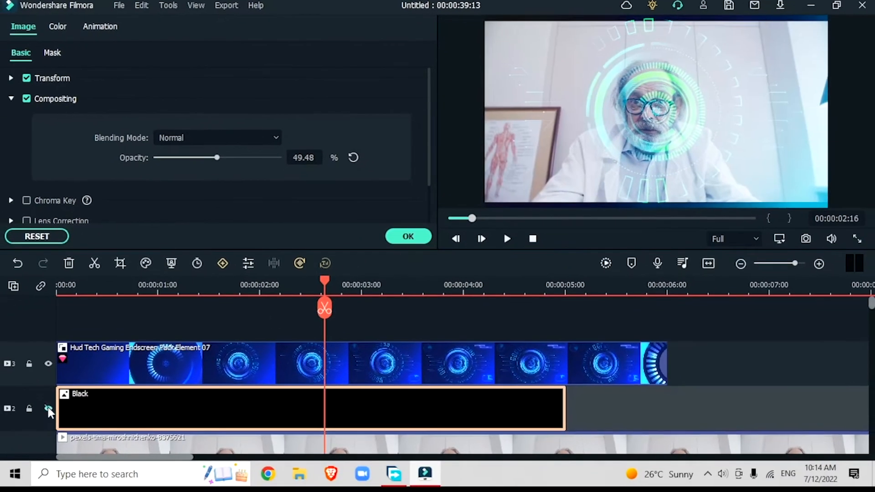
{"action": "left_click", "coordinate": [49, 410]}
{"action": "left_click", "coordinate": [419, 234]}
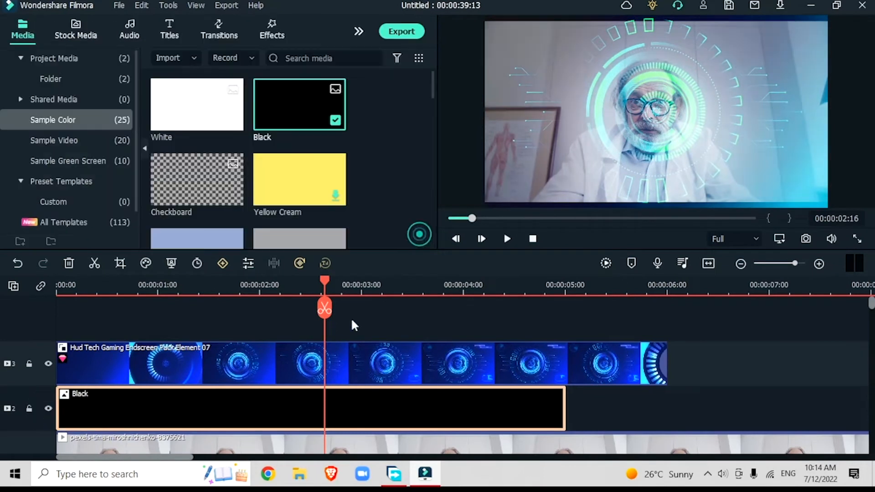
- Move the tech element clip up to track 4, keeping its start at the beginning of the timeline
{"action": "left_click_drag", "start_coordinate": [240, 371], "coordinate": [283, 340]}
{"action": "scroll", "coordinate": [212, 387], "scroll_direction": "down", "scroll_amount": 2}
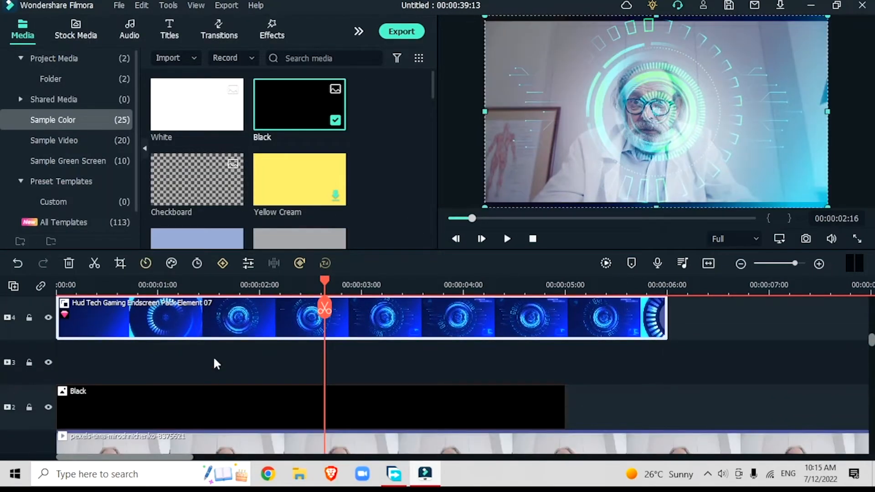
- Hide the tech element's track and place the Deep Blue sample color at the start of track 3
{"action": "scroll", "coordinate": [400, 148], "scroll_direction": "down", "scroll_amount": 3}
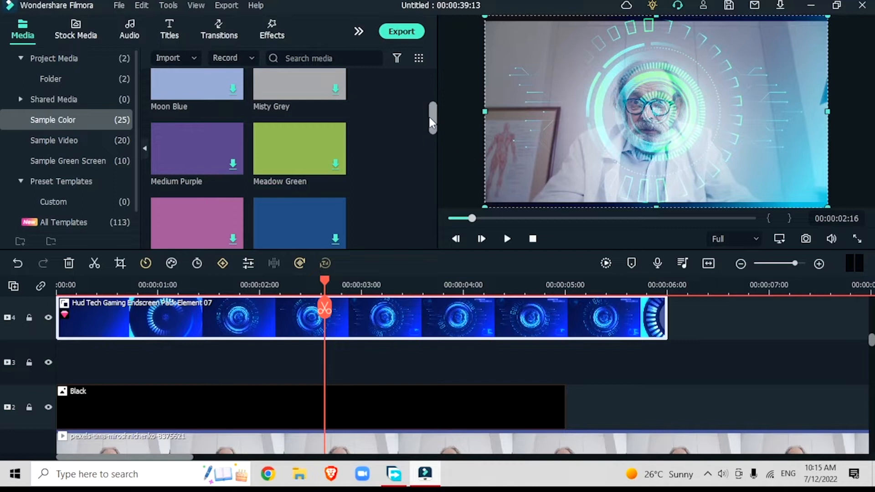
{"action": "scroll", "coordinate": [430, 117], "scroll_direction": "down", "scroll_amount": 1}
{"action": "left_click", "coordinate": [48, 315]}
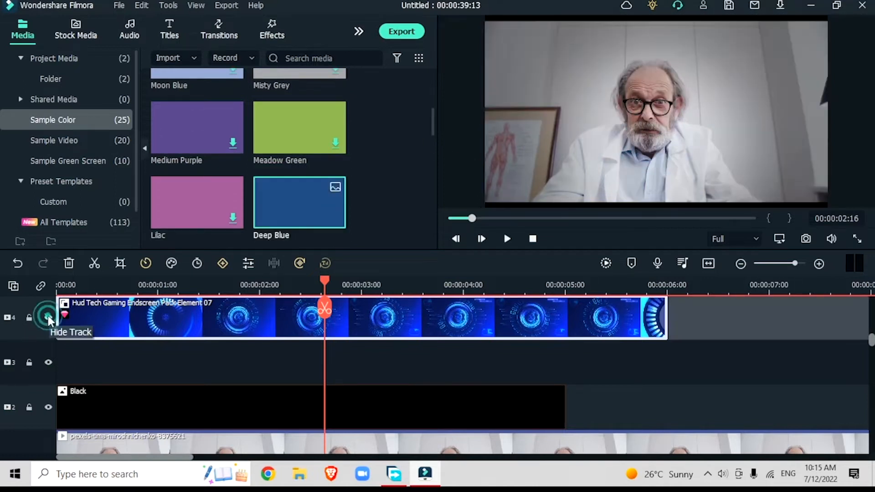
{"action": "left_click_drag", "start_coordinate": [274, 215], "coordinate": [68, 376]}
- Lower the Deep Blue clip's opacity to 19.79%
{"action": "double_click", "coordinate": [248, 360]}
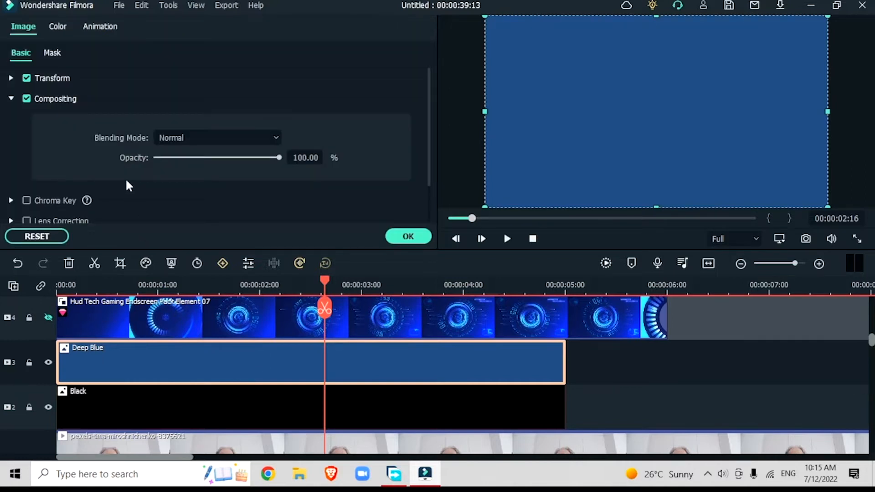
{"action": "left_click", "coordinate": [52, 53]}
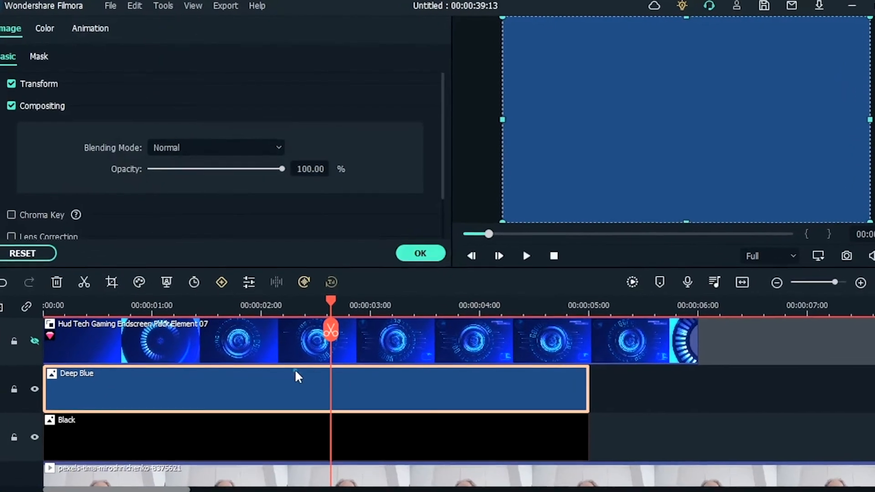
{"action": "left_click", "coordinate": [290, 345]}
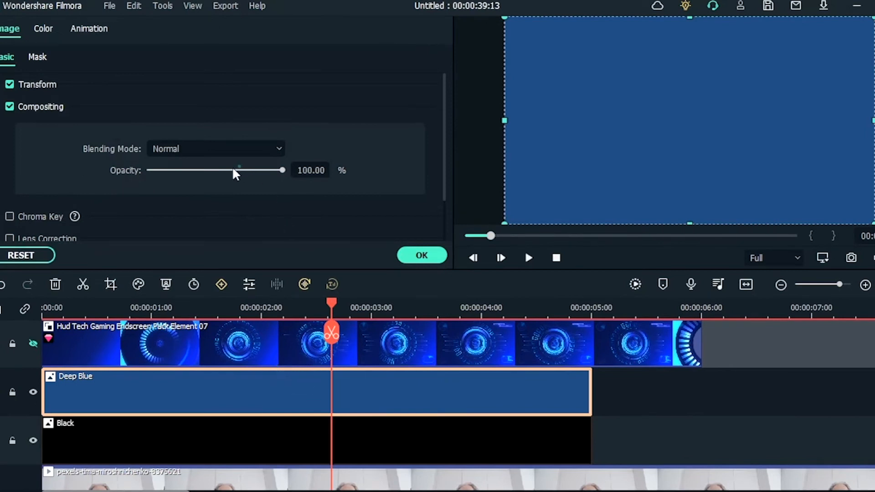
{"action": "left_click_drag", "start_coordinate": [233, 170], "coordinate": [175, 170]}
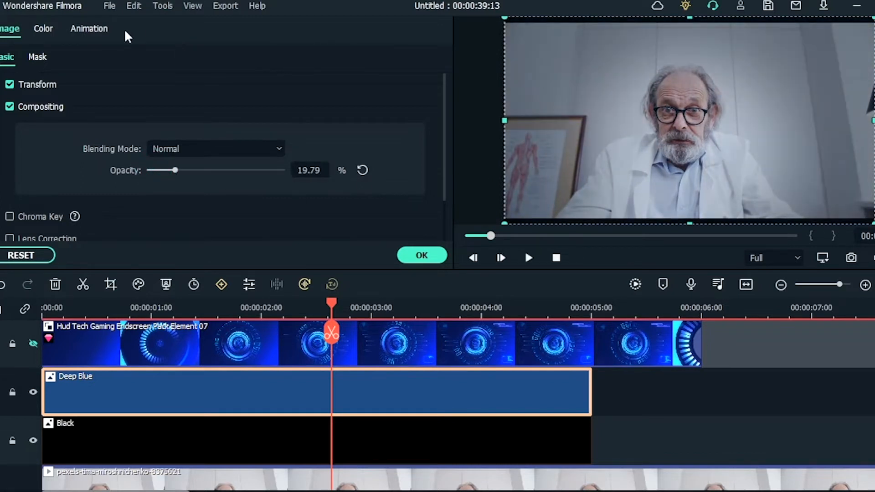
- Add a circle mask to the Deep Blue clip, fit it around the doctor's head, and set its blur strength to 26.97
{"action": "left_click", "coordinate": [45, 54]}
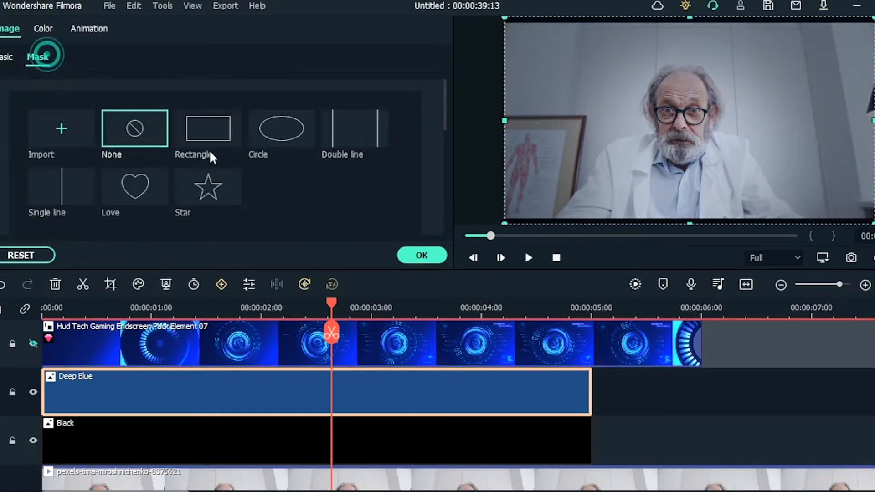
{"action": "left_click", "coordinate": [296, 117]}
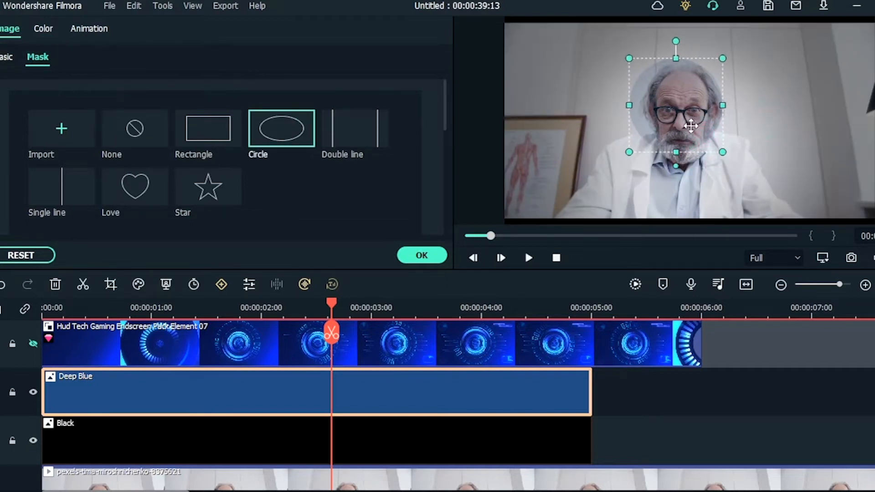
{"action": "left_click_drag", "start_coordinate": [691, 126], "coordinate": [694, 135]}
{"action": "left_click_drag", "start_coordinate": [726, 167], "coordinate": [726, 181]}
{"action": "scroll", "coordinate": [393, 189], "scroll_direction": "down", "scroll_amount": 3}
{"action": "scroll", "coordinate": [50, 204], "scroll_direction": "down", "scroll_amount": 2}
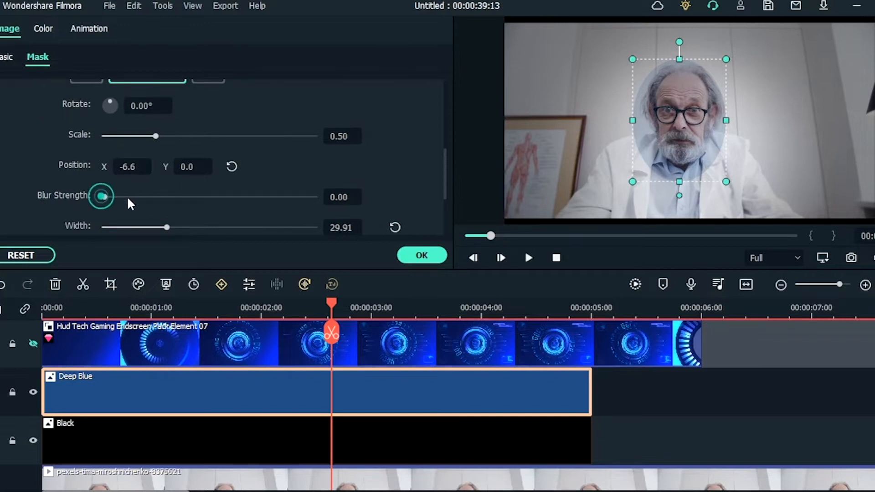
{"action": "left_click_drag", "start_coordinate": [105, 197], "coordinate": [159, 197]}
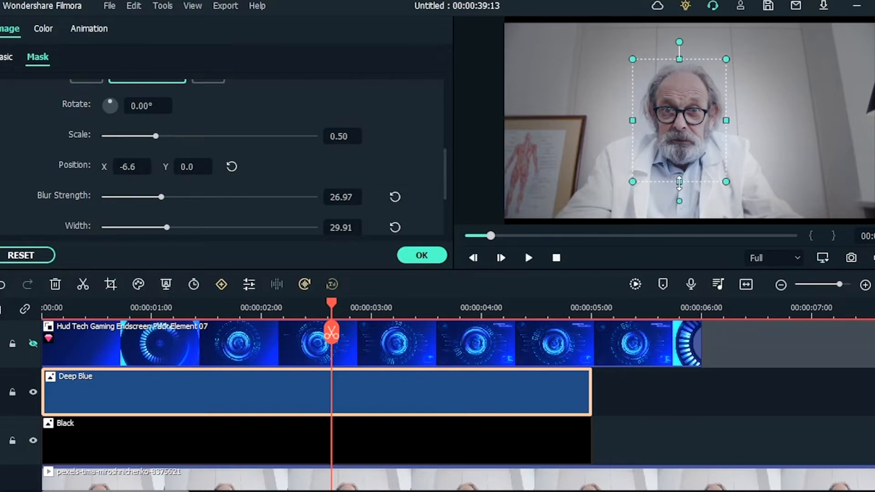
- Stretch the circle mask to a height of 51.62 and reposition it over the doctor's body at X -5.8, Y -26.7
{"action": "left_click_drag", "start_coordinate": [680, 183], "coordinate": [680, 203]}
{"action": "left_click_drag", "start_coordinate": [686, 152], "coordinate": [687, 176]}
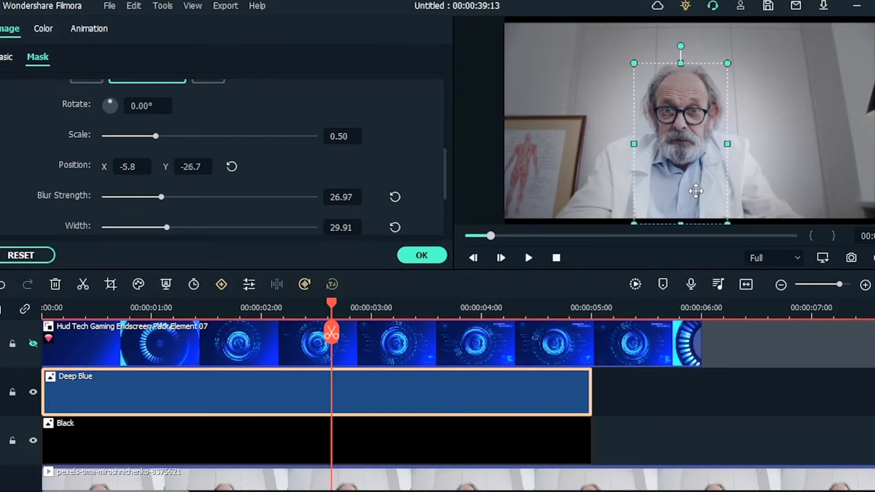
{"action": "scroll", "coordinate": [427, 134], "scroll_direction": "down", "scroll_amount": 1}
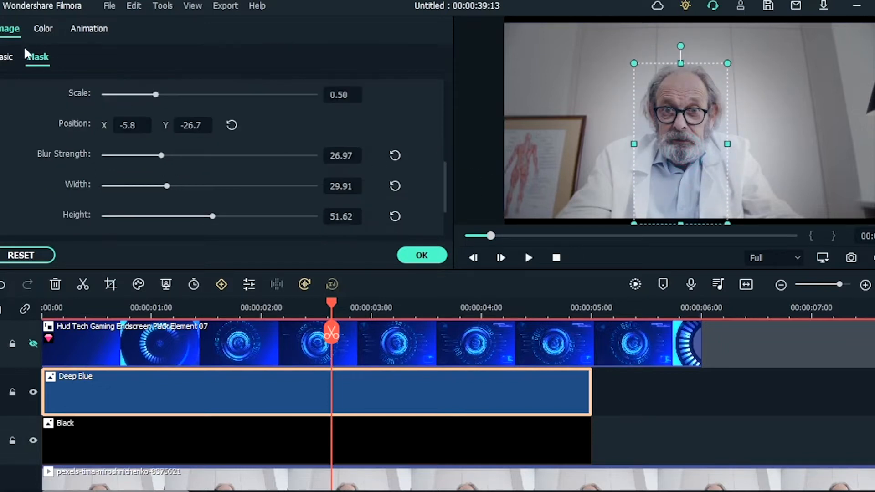
- Set the Deep Blue clip's opacity to 100% and its blending mode to Screen
{"action": "left_click", "coordinate": [7, 58]}
{"action": "left_click_drag", "start_coordinate": [172, 170], "coordinate": [343, 168]}
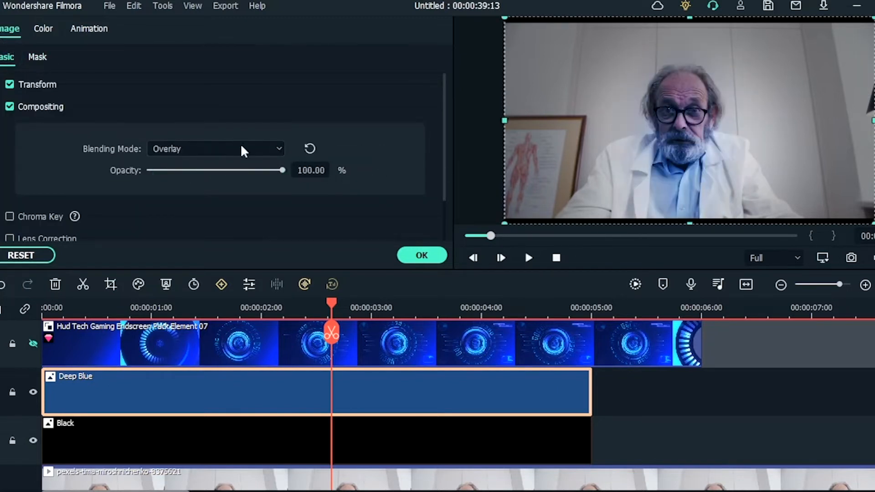
{"action": "left_click", "coordinate": [240, 145]}
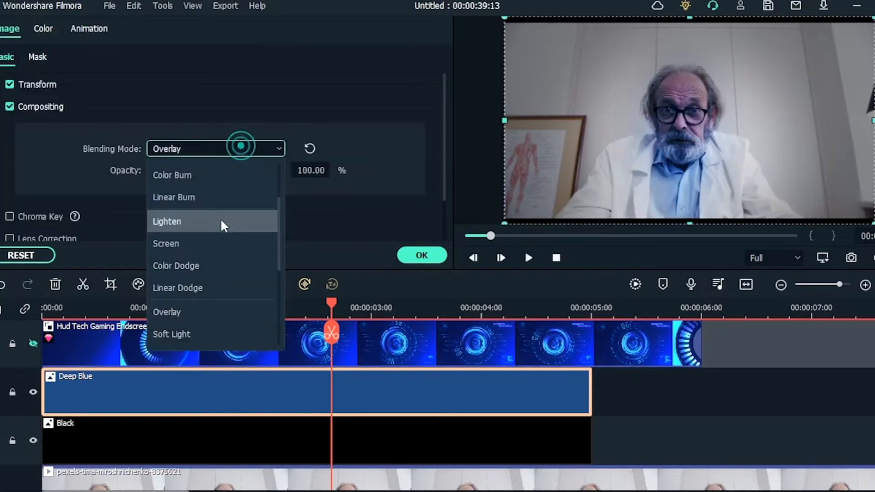
{"action": "left_click", "coordinate": [212, 238]}
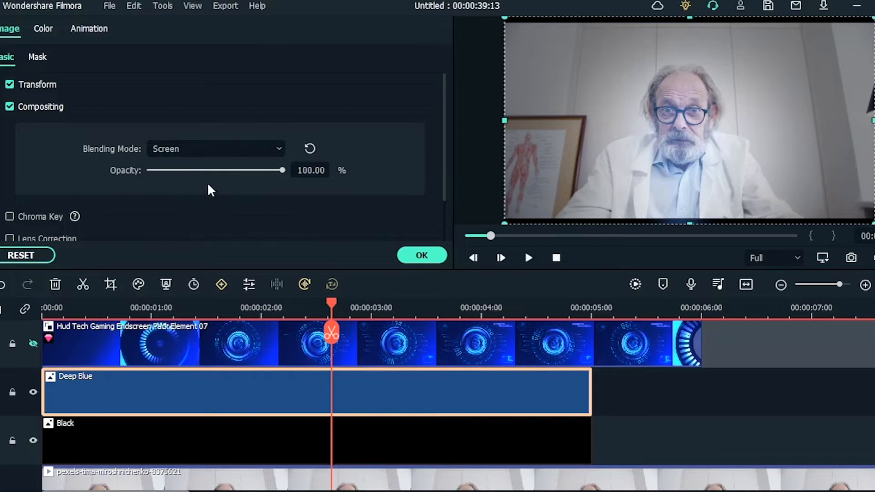
- Show the tech element's track again and compare the picture with the Deep Blue track hidden and shown
{"action": "left_click", "coordinate": [32, 338]}
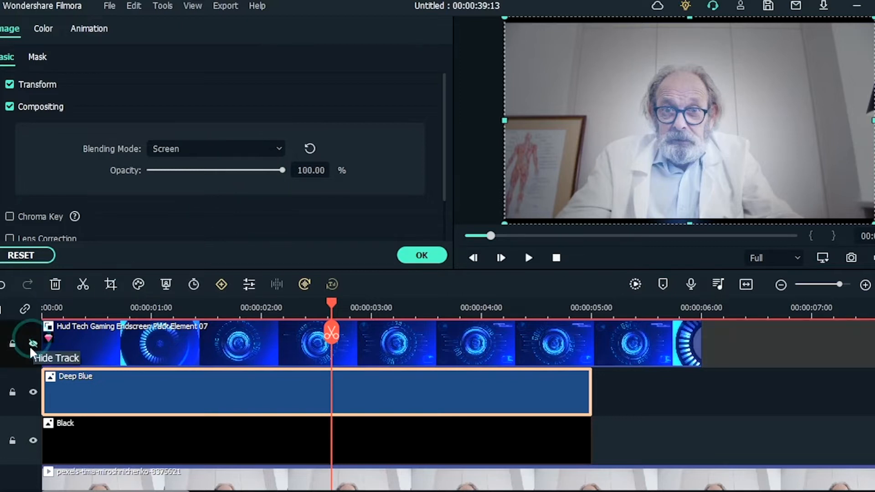
{"action": "left_click", "coordinate": [35, 341]}
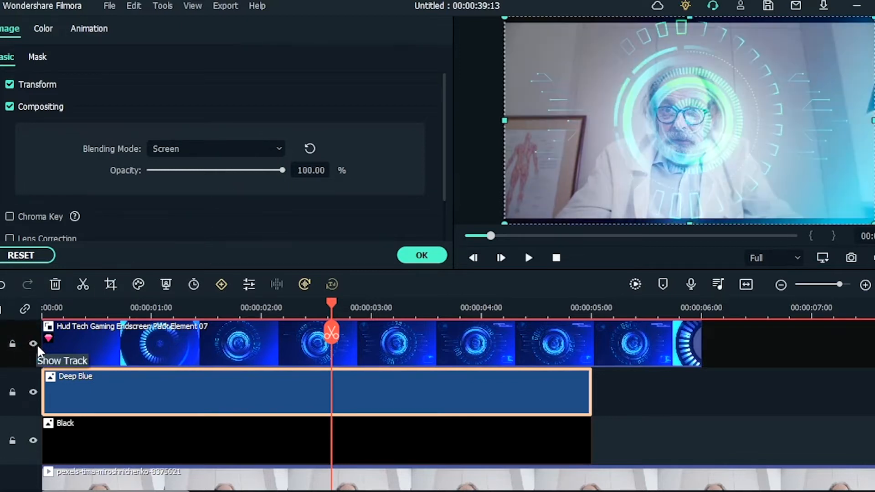
{"action": "left_click", "coordinate": [35, 391]}
{"action": "left_click", "coordinate": [35, 391]}
{"action": "left_click", "coordinate": [35, 393]}
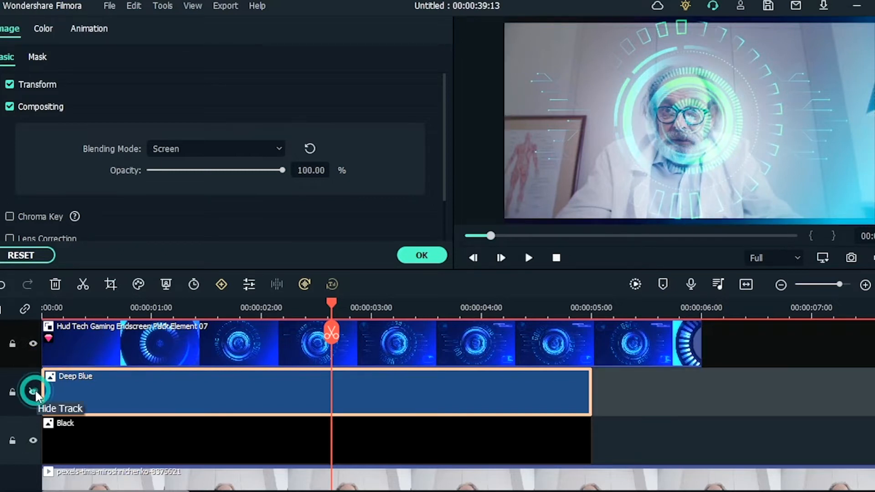
{"action": "left_click", "coordinate": [35, 392]}
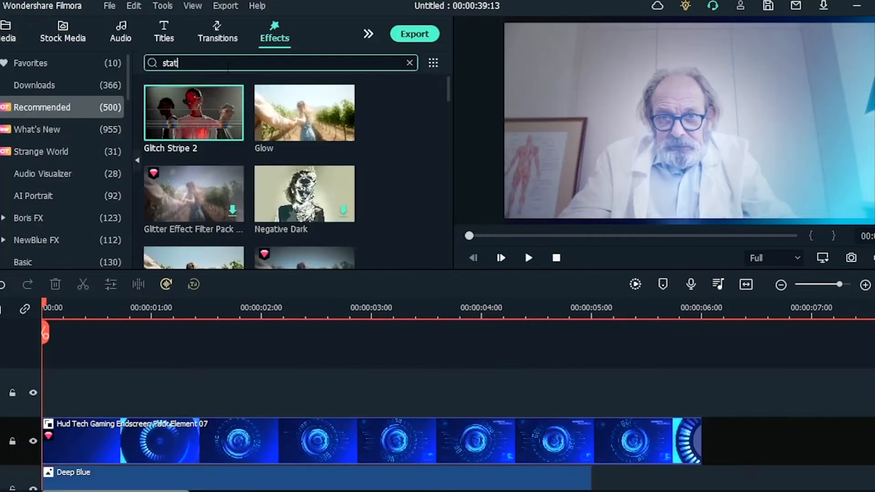
- Search the effects for "static", place Static A above the tech element from the timeline's start, and lower its strength
{"action": "type", "text": "ic"}
{"action": "key", "text": "Return"}
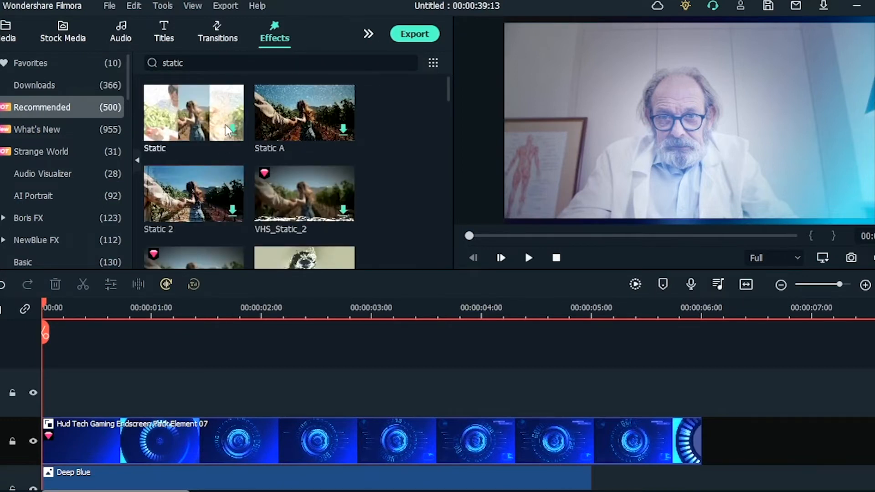
{"action": "left_click", "coordinate": [103, 315]}
{"action": "left_click", "coordinate": [103, 314]}
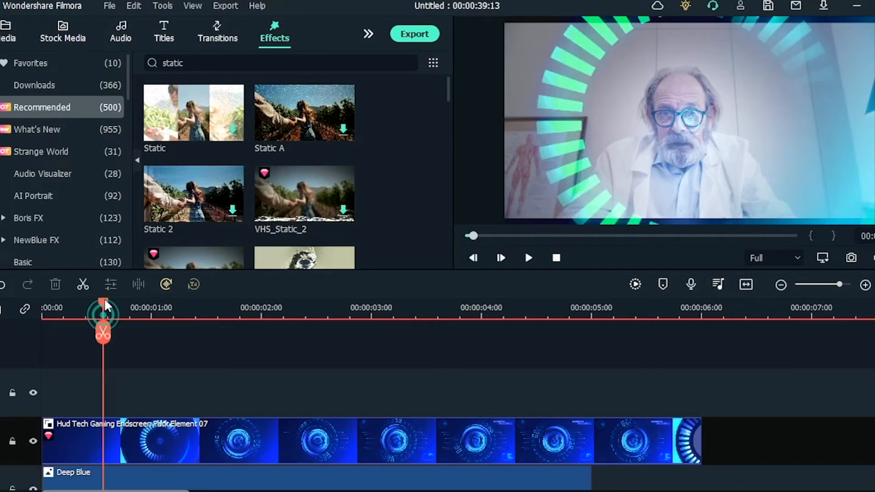
{"action": "left_click", "coordinate": [209, 314]}
{"action": "left_click_drag", "start_coordinate": [249, 326], "coordinate": [297, 326]}
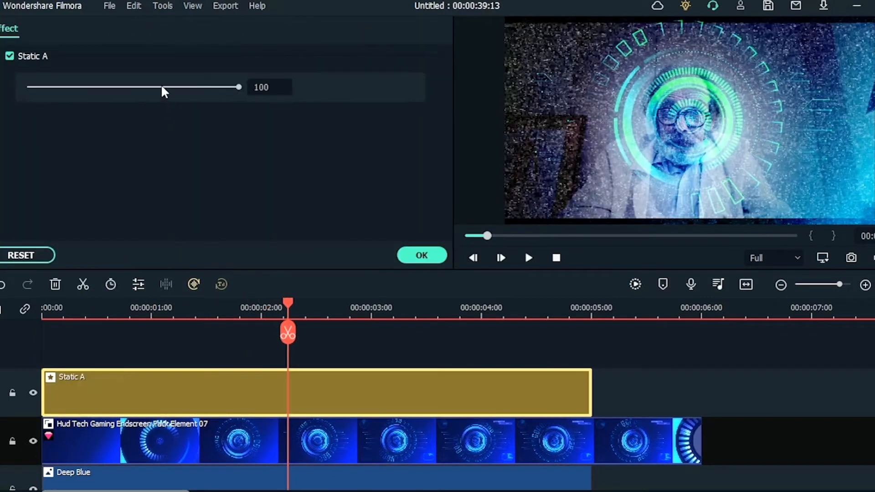
{"action": "left_click_drag", "start_coordinate": [162, 87], "coordinate": [68, 108]}
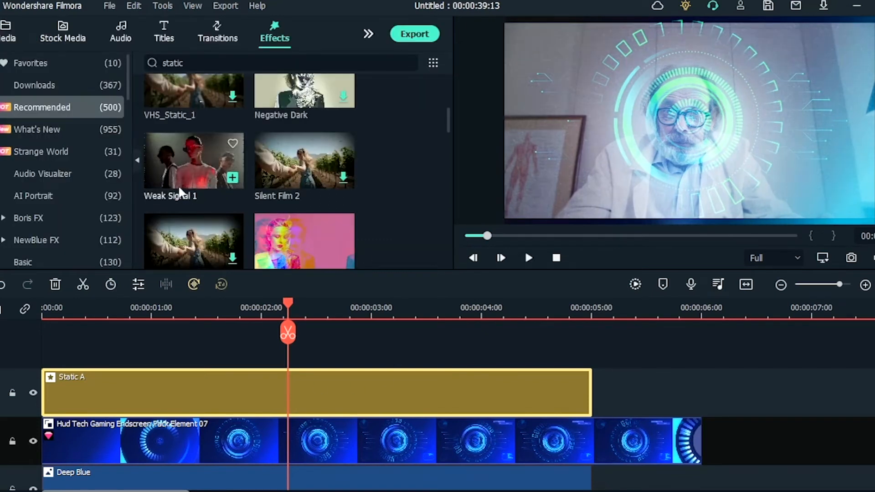
- Place the Weak Signal 1 effect above Static A from the timeline's start and lower its fifth setting to about 39
{"action": "left_click_drag", "start_coordinate": [200, 194], "coordinate": [48, 350]}
{"action": "left_click", "coordinate": [98, 310]}
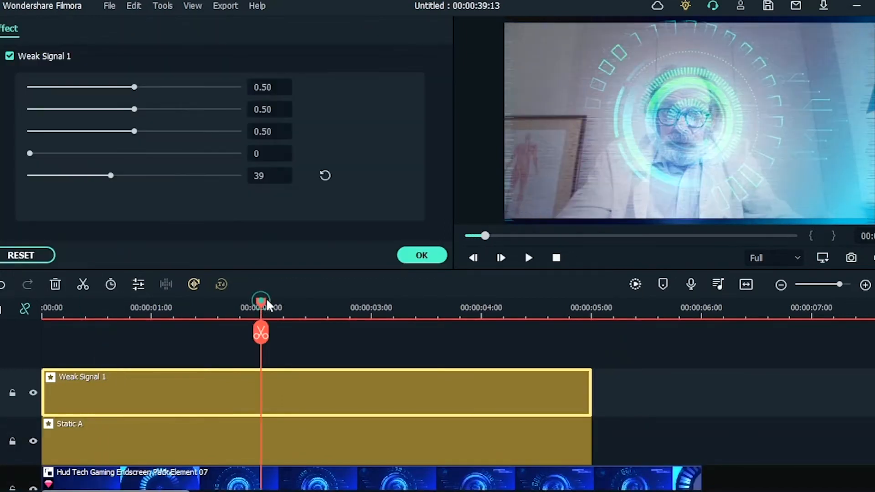
{"action": "left_click", "coordinate": [267, 301]}
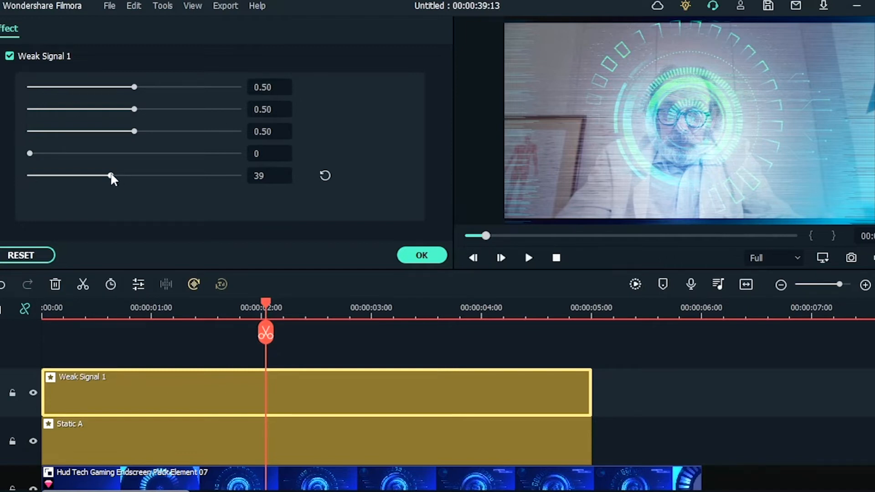
{"action": "mouse_move", "coordinate": [111, 174]}
{"action": "left_mouse_down"}
{"action": "mouse_move", "coordinate": [215, 176]}
{"action": "mouse_move", "coordinate": [114, 179]}
{"action": "left_mouse_up"}
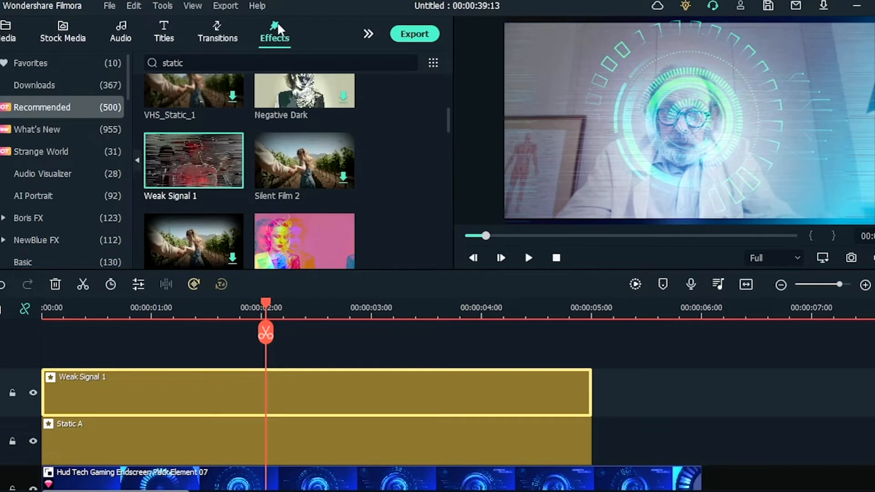
- Search the effects for "cinema", place Cinema 21:9 above Weak Signal 1, and lower its first setting
{"action": "left_click", "coordinate": [264, 65]}
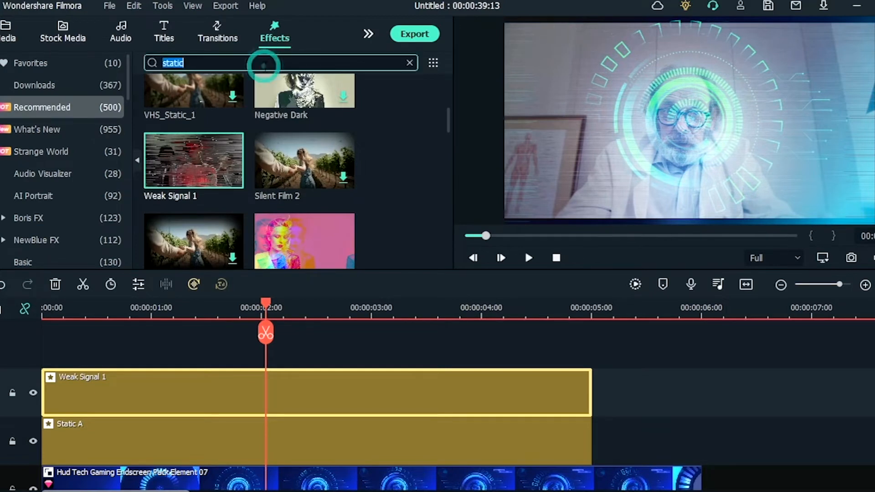
{"action": "type", "text": "cinema"}
{"action": "left_click_drag", "start_coordinate": [230, 129], "coordinate": [17, 355]}
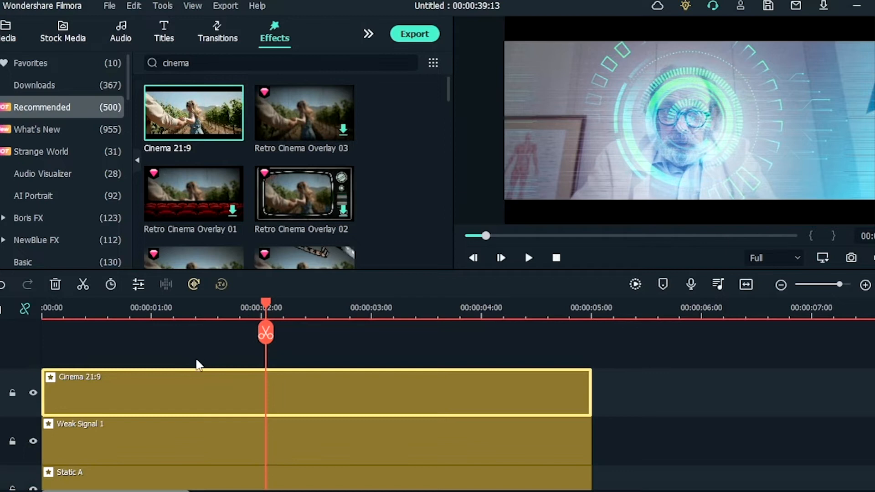
{"action": "double_click", "coordinate": [192, 395]}
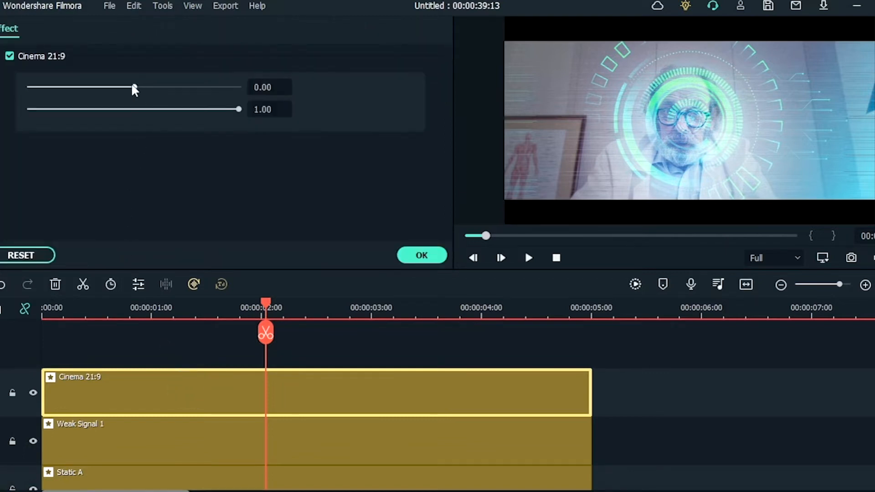
{"action": "left_click_drag", "start_coordinate": [133, 87], "coordinate": [81, 91]}
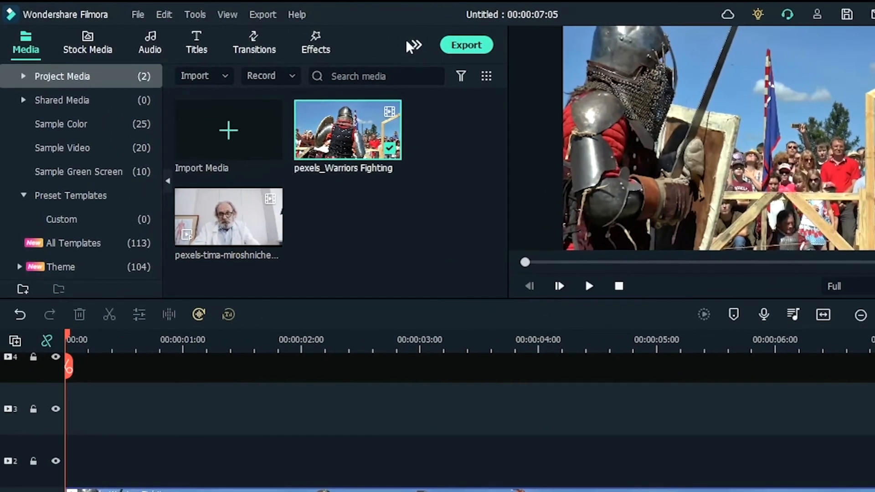
- Place the Huge Fire 01 element from the Fire category at the start of track 2, above the Warriors Fighting clip
{"action": "left_click", "coordinate": [395, 43]}
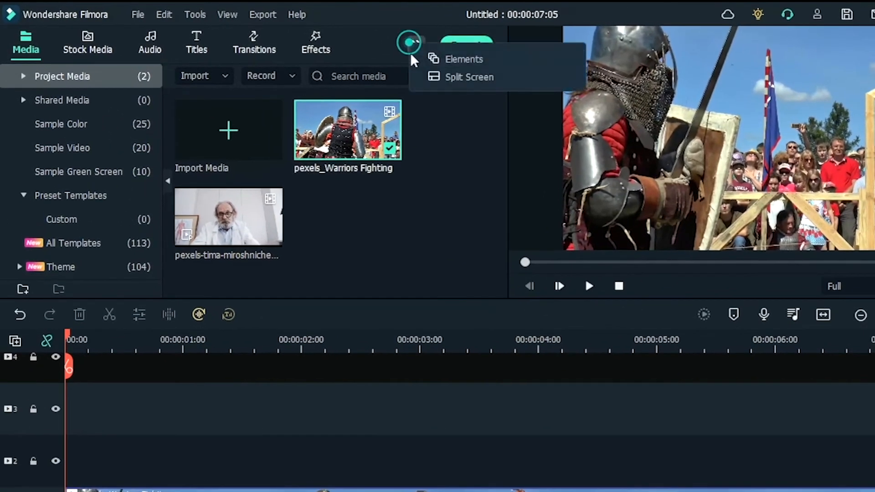
{"action": "left_click", "coordinate": [414, 51]}
{"action": "scroll", "coordinate": [69, 201], "scroll_direction": "down", "scroll_amount": 4}
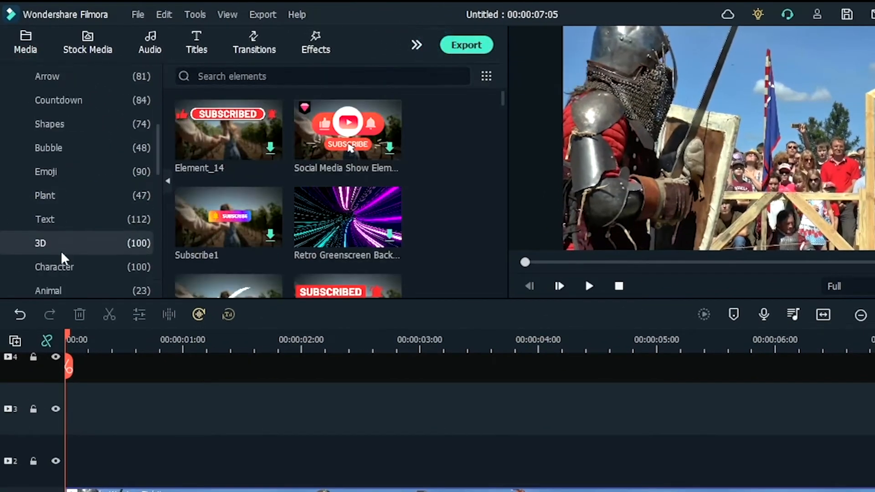
{"action": "left_click", "coordinate": [46, 267]}
{"action": "left_click", "coordinate": [365, 217]}
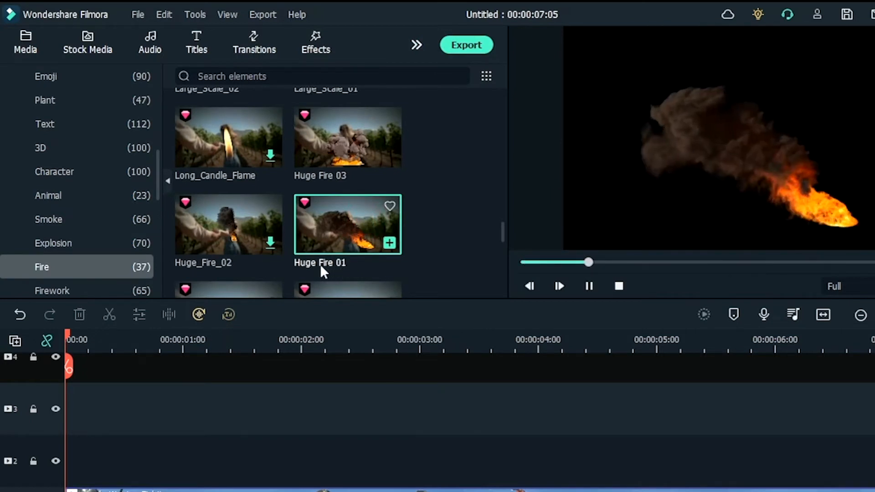
{"action": "left_click_drag", "start_coordinate": [344, 218], "coordinate": [76, 460]}
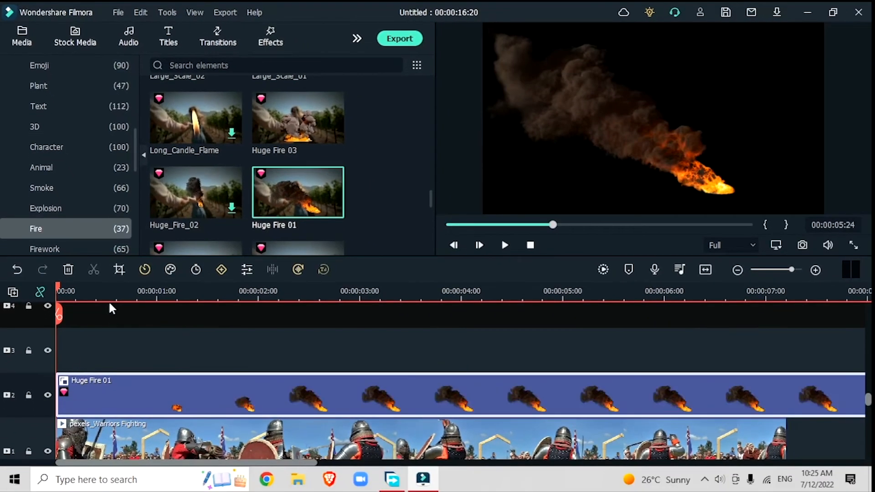
- Scale the Huge Fire 01 clip to 202% and move it to the lower left of the picture, in front of the warriors
{"action": "left_click", "coordinate": [91, 302]}
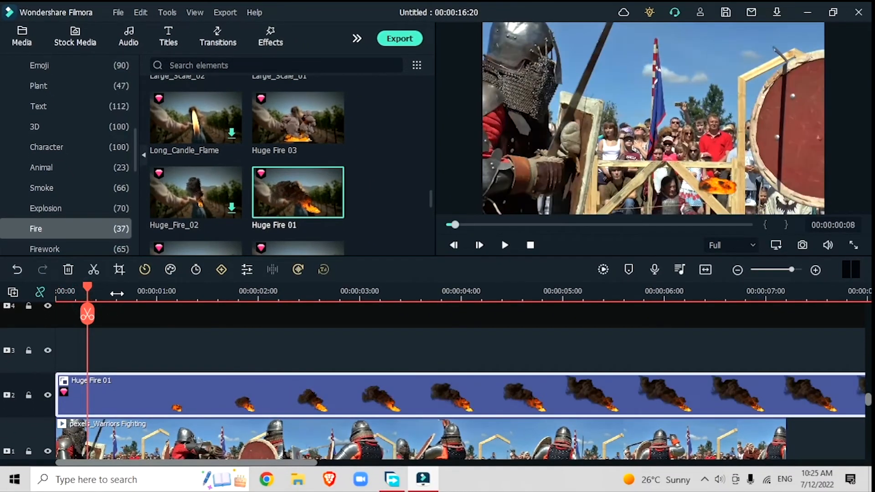
{"action": "left_click", "coordinate": [117, 295]}
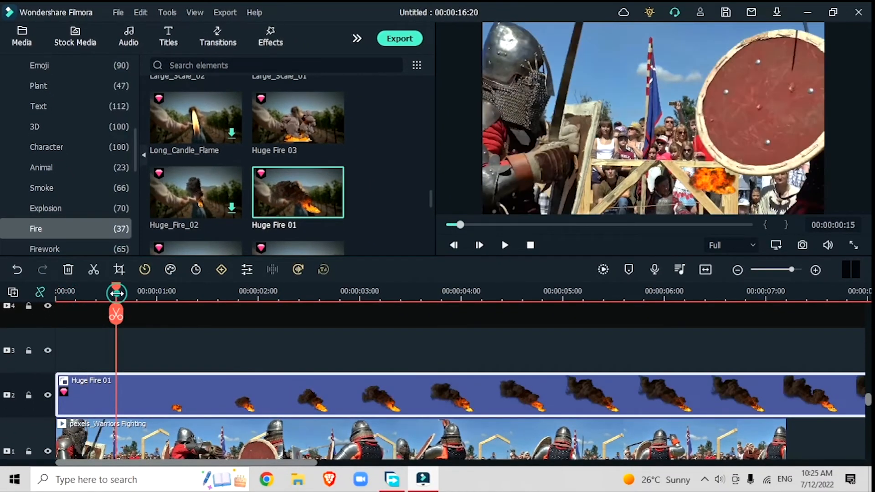
{"action": "left_click", "coordinate": [712, 180]}
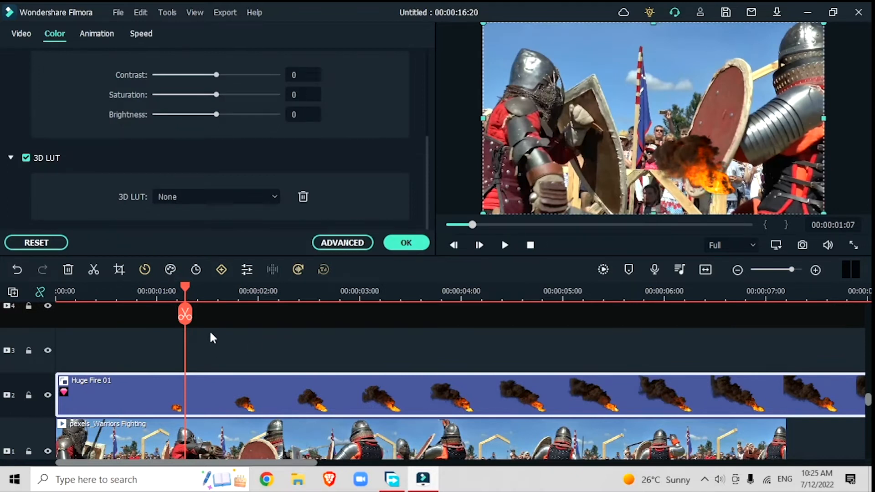
{"action": "left_click", "coordinate": [13, 37]}
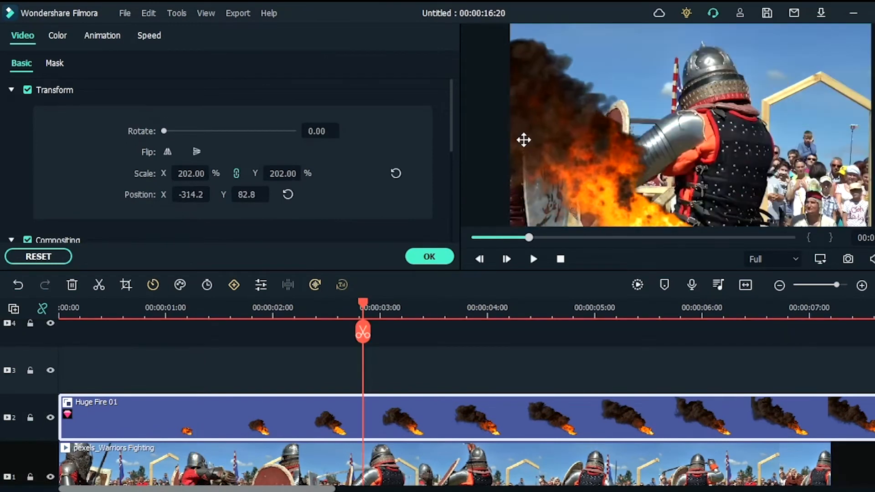
{"action": "mouse_move", "coordinate": [524, 138]}
{"action": "left_mouse_down"}
{"action": "mouse_move", "coordinate": [510, 144]}
{"action": "mouse_move", "coordinate": [538, 145]}
{"action": "mouse_move", "coordinate": [519, 148]}
{"action": "left_mouse_up"}
{"action": "left_click", "coordinate": [437, 255]}
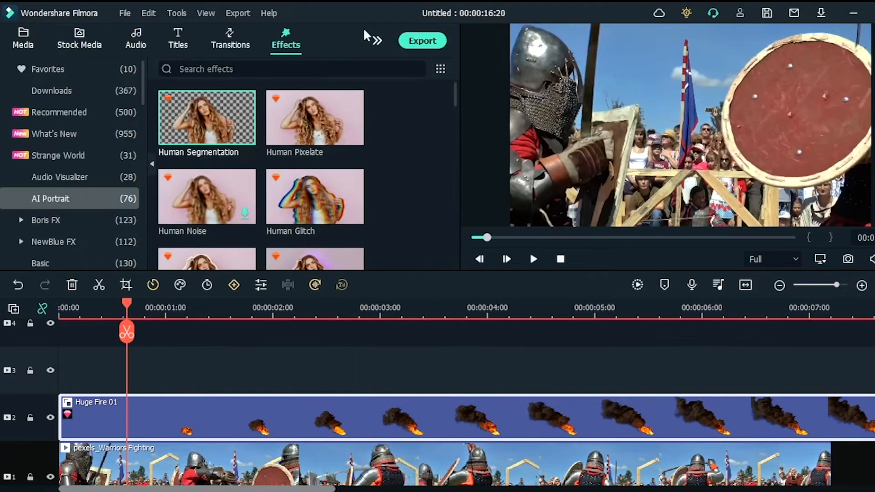
- Place the Huge Fire 02 element from the Fire category at the start of track 3, above Huge Fire 01
{"action": "left_click", "coordinate": [377, 41]}
{"action": "left_click", "coordinate": [400, 55]}
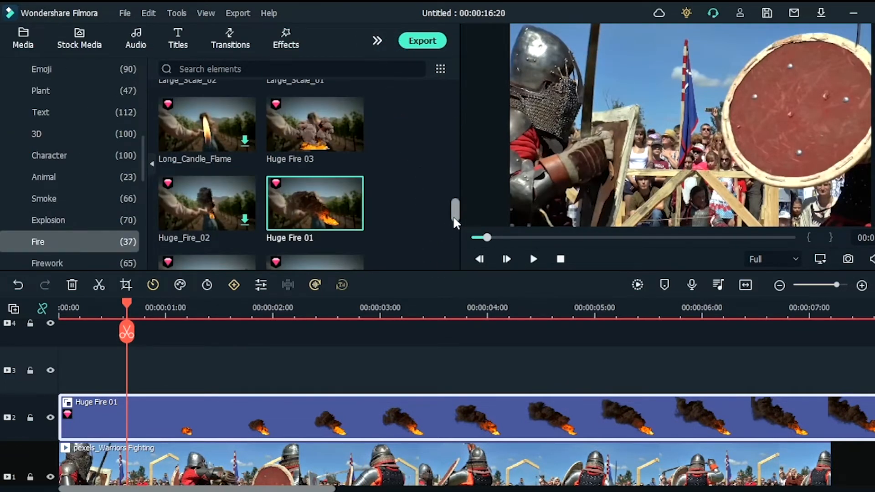
{"action": "left_click", "coordinate": [359, 304]}
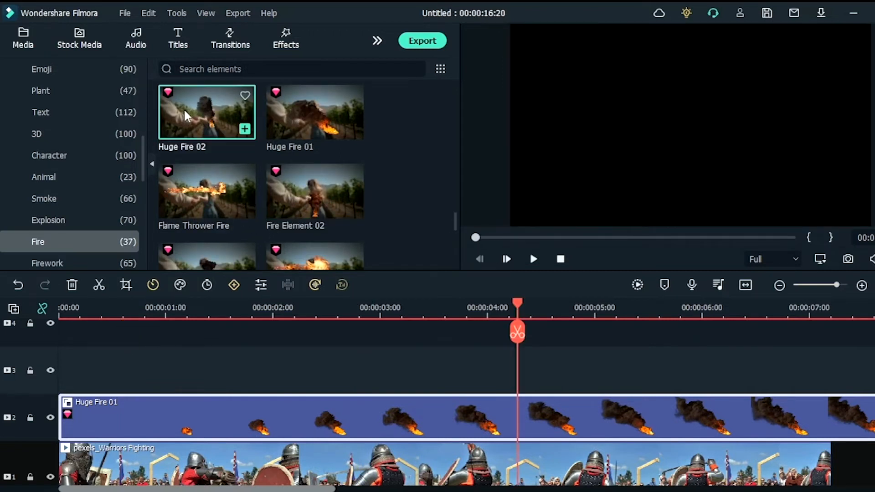
{"action": "left_click_drag", "start_coordinate": [186, 116], "coordinate": [62, 373]}
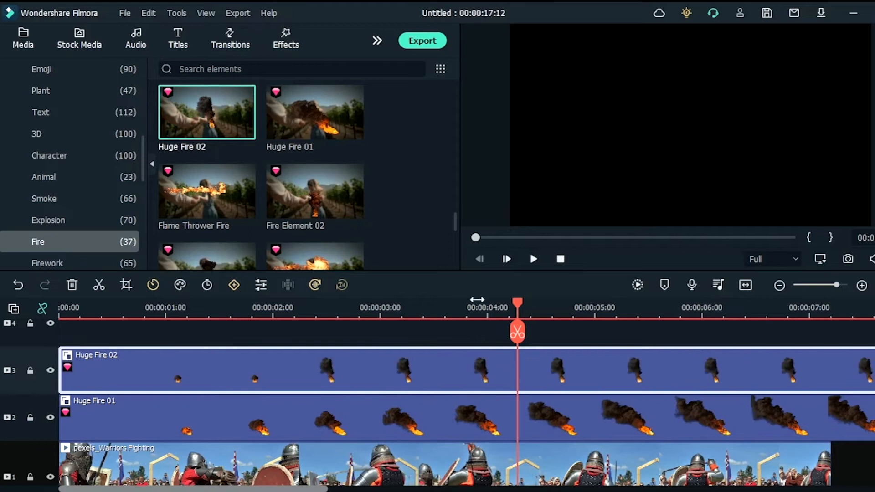
{"action": "left_click", "coordinate": [470, 306]}
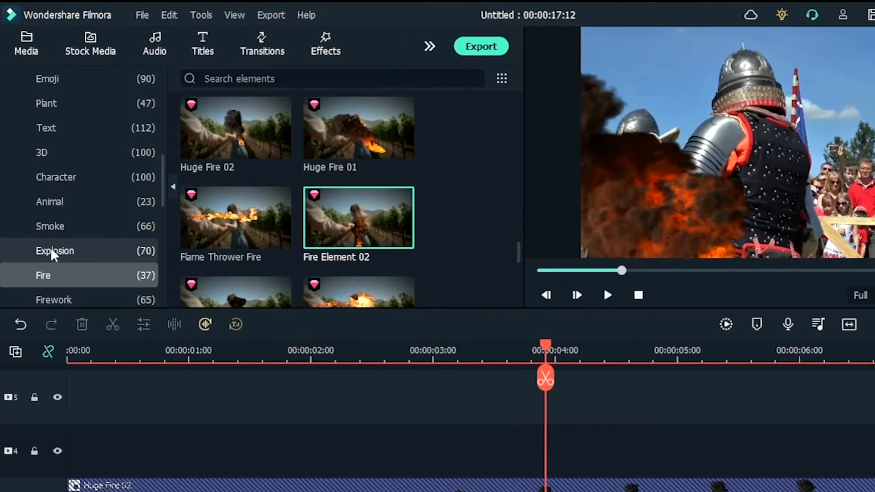
- Place the Smokescreen 2 element from the Smoke category at the start of track 4, above Huge Fire 02
{"action": "left_click", "coordinate": [62, 201]}
{"action": "left_click", "coordinate": [78, 251]}
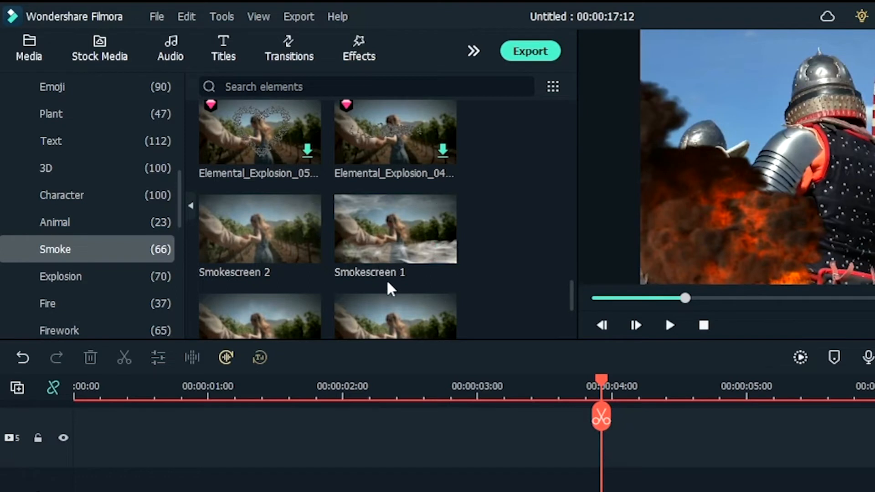
{"action": "left_click_drag", "start_coordinate": [244, 253], "coordinate": [54, 379]}
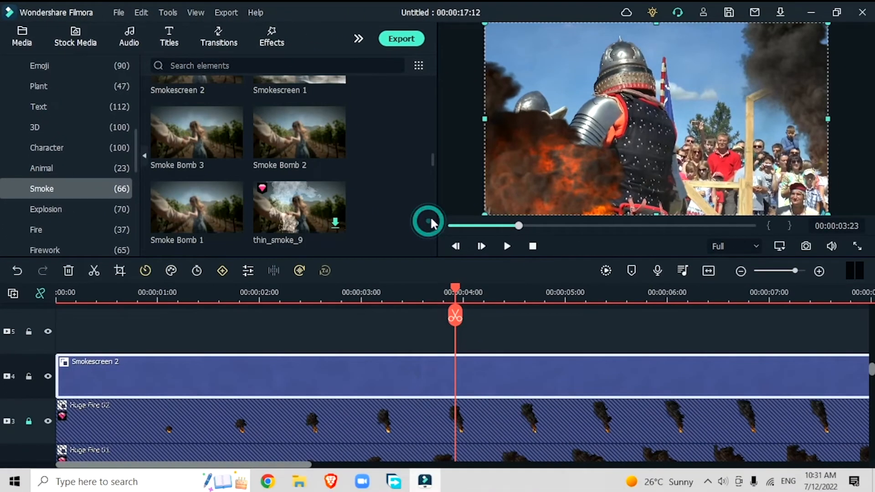
- Place the Smokescreen 1 element at the start of track 5, above Smokescreen 2, and adjust its compositing settings
{"action": "scroll", "coordinate": [433, 149], "scroll_direction": "up", "scroll_amount": 3}
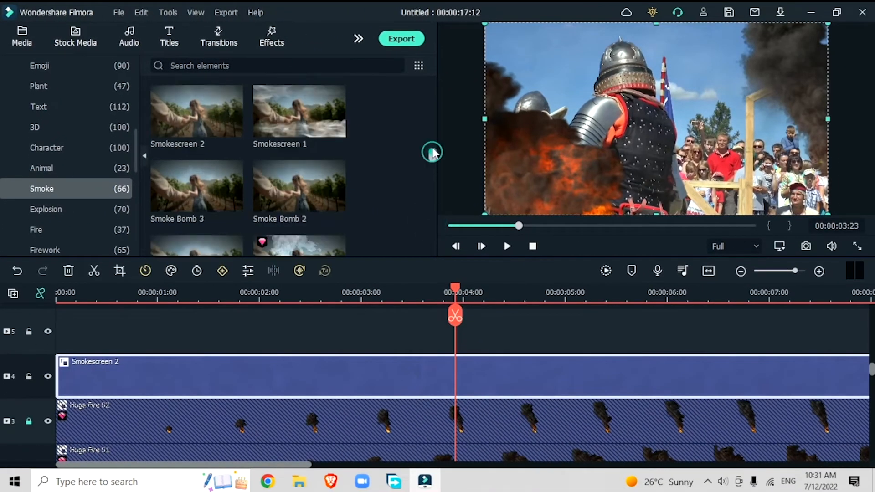
{"action": "left_click_drag", "start_coordinate": [294, 182], "coordinate": [44, 340]}
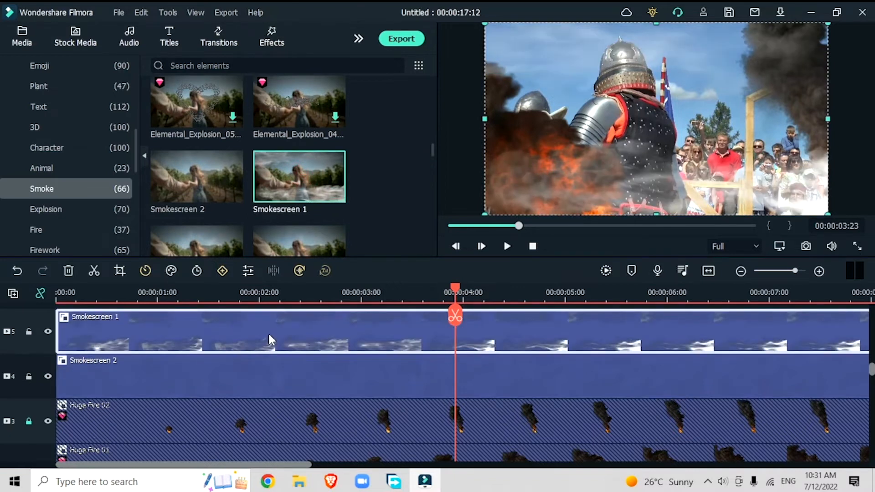
{"action": "double_click", "coordinate": [272, 329]}
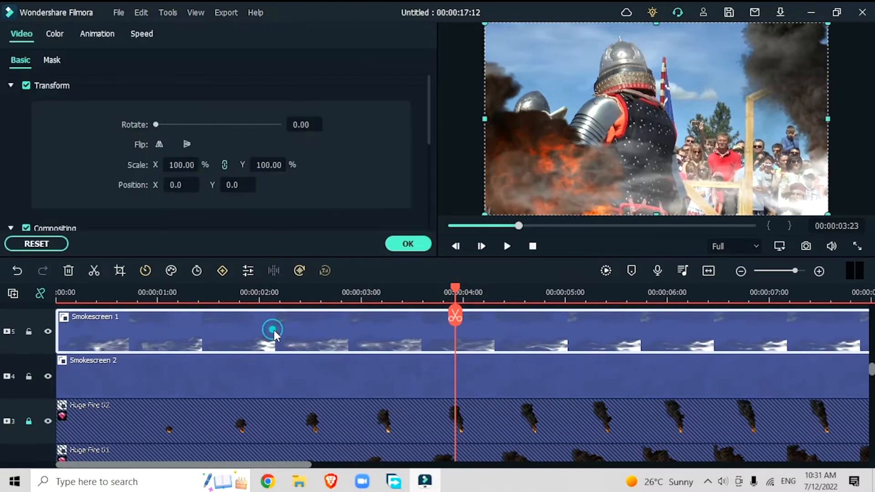
{"action": "left_click", "coordinate": [11, 85]}
{"action": "left_click", "coordinate": [408, 244]}
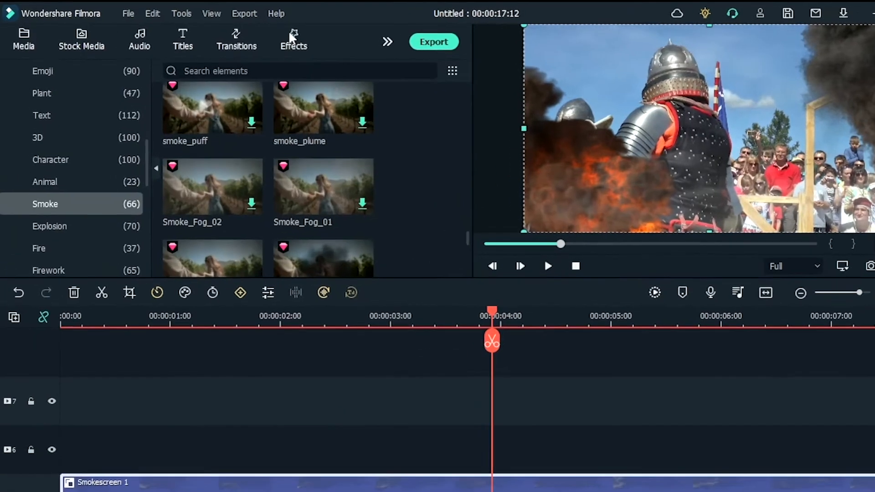
- Search the effects for "heat" and place Heat Wave at the start of track 6, above Smokescreen 1
{"action": "left_click", "coordinate": [270, 37]}
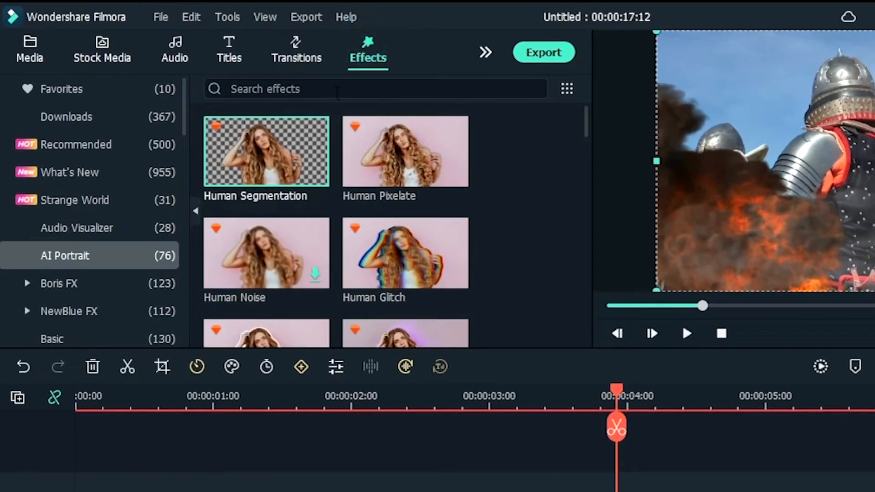
{"action": "left_click", "coordinate": [335, 90]}
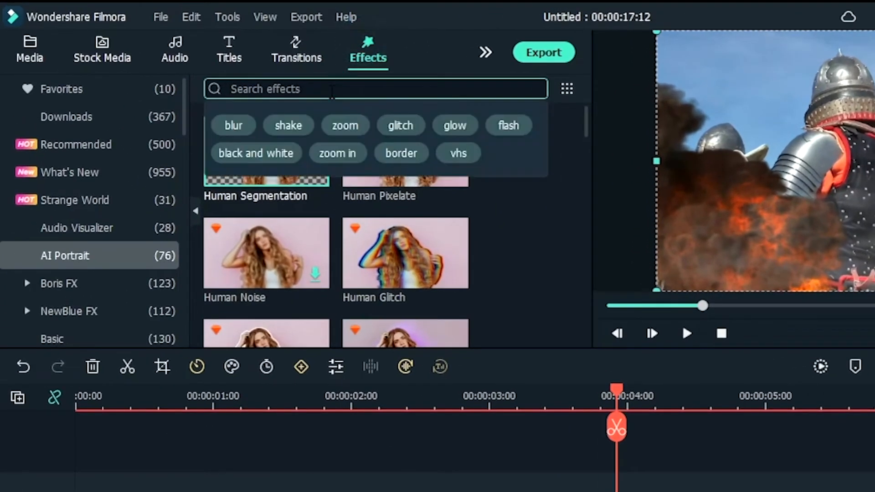
{"action": "type", "text": "heat"}
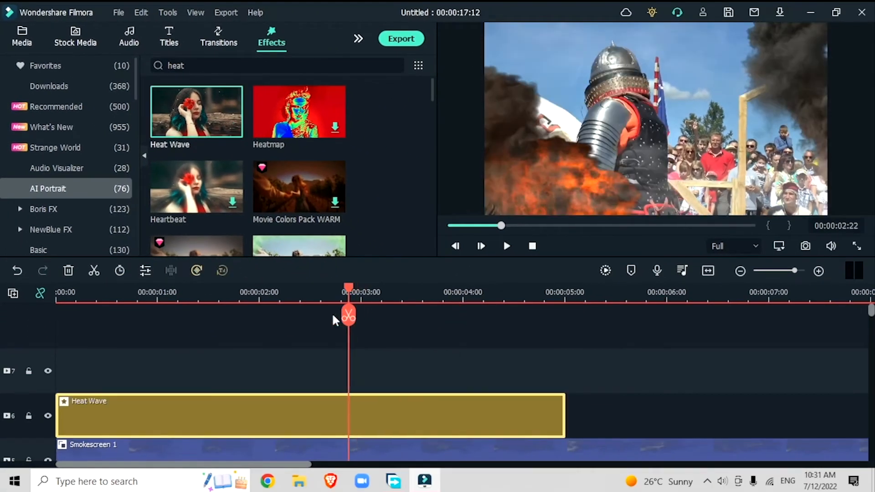
{"action": "left_click_drag", "start_coordinate": [333, 315], "coordinate": [300, 328]}
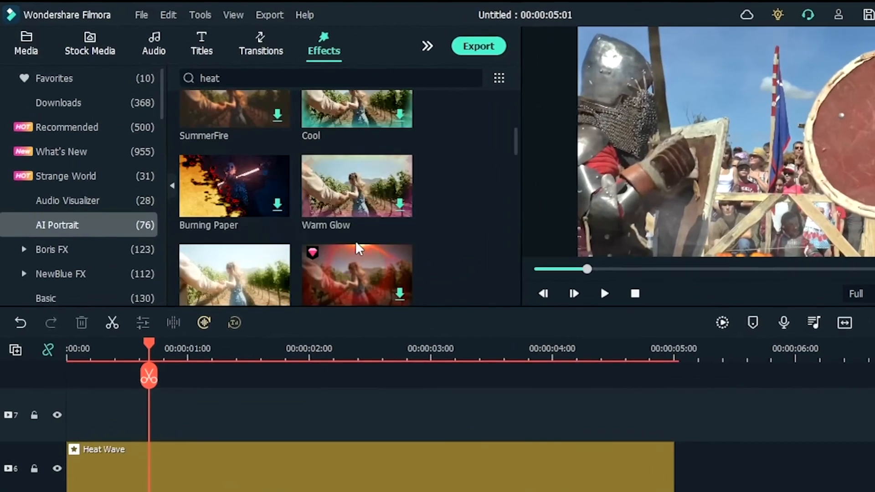
- Download the Movie Colors Pack WARM effect and place it at the start of track 7, above Heat Wave
{"action": "scroll", "coordinate": [355, 242], "scroll_direction": "up", "scroll_amount": 5}
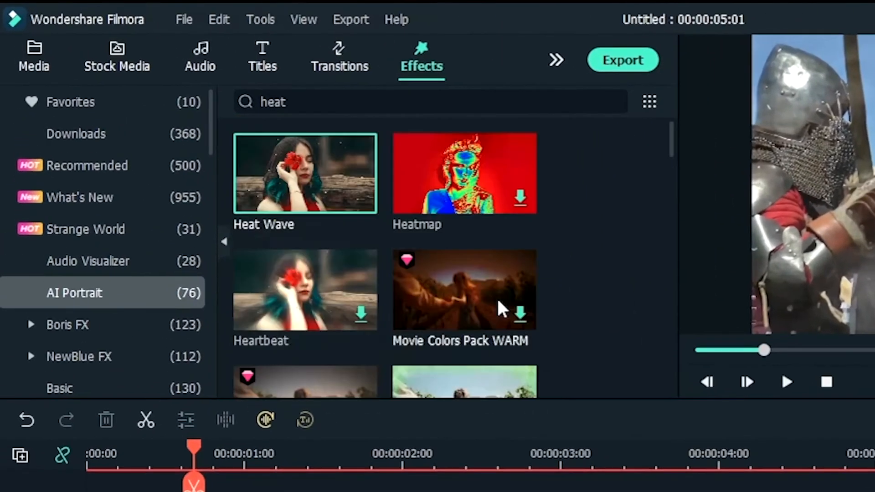
{"action": "left_click", "coordinate": [521, 314]}
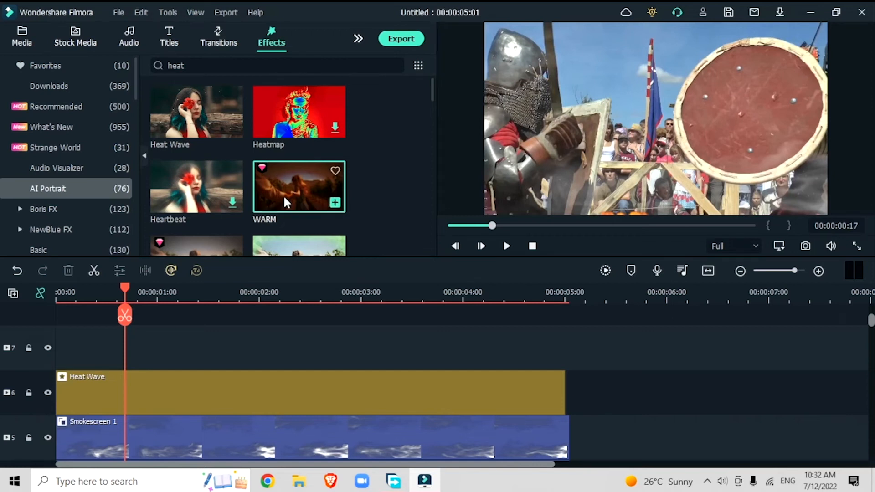
{"action": "left_click_drag", "start_coordinate": [286, 202], "coordinate": [44, 325]}
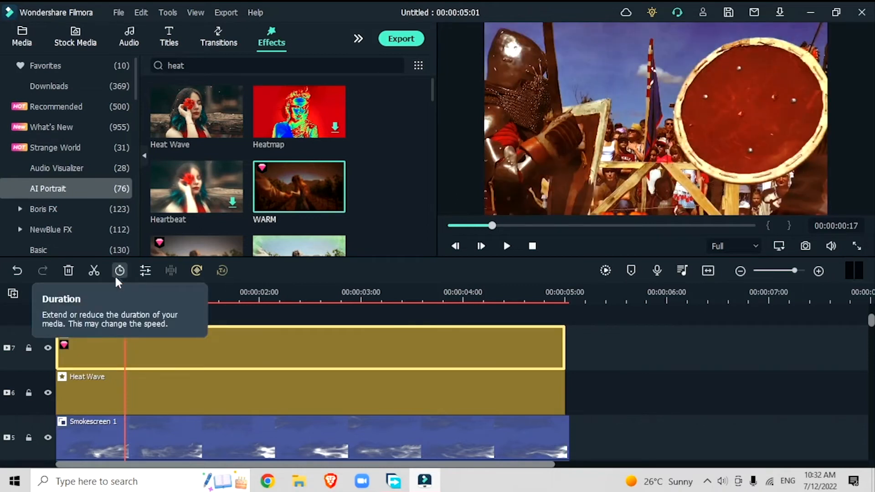
{"action": "left_click", "coordinate": [284, 287]}
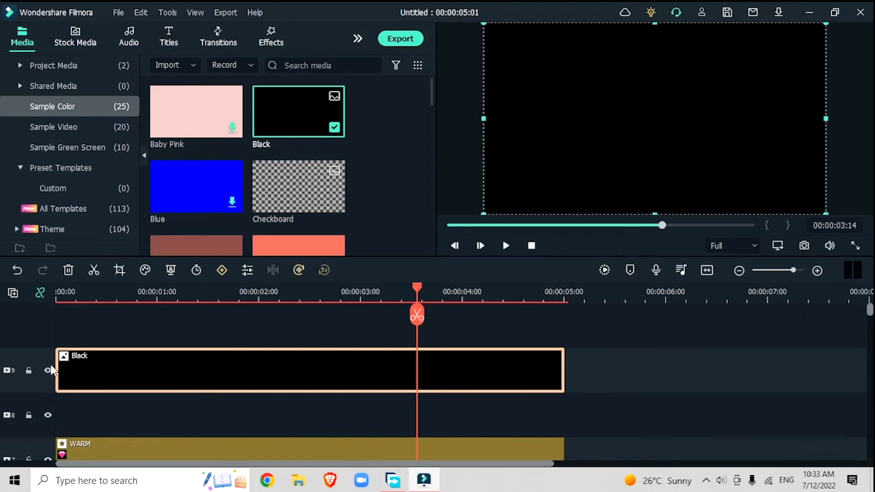
- Apply a Circle mask to the Black clip on track 9 and invert the mask
{"action": "double_click", "coordinate": [135, 364]}
{"action": "left_click", "coordinate": [51, 59]}
{"action": "left_click", "coordinate": [234, 132]}
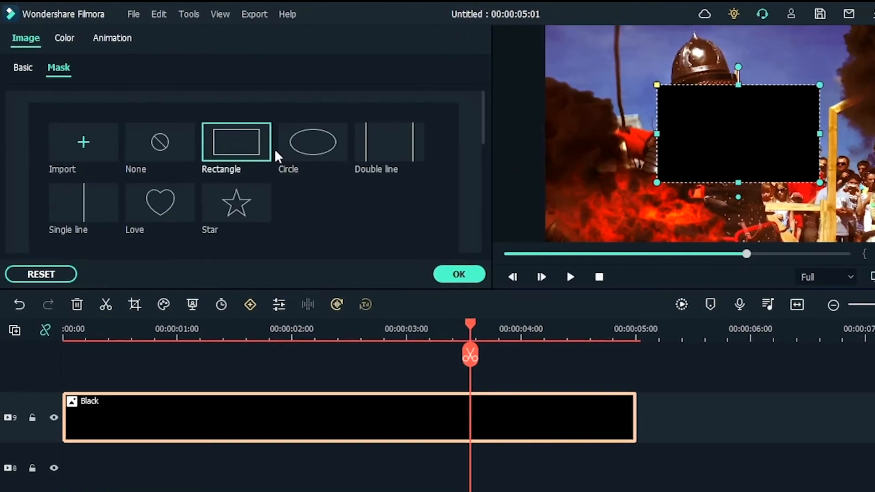
{"action": "left_click", "coordinate": [285, 155]}
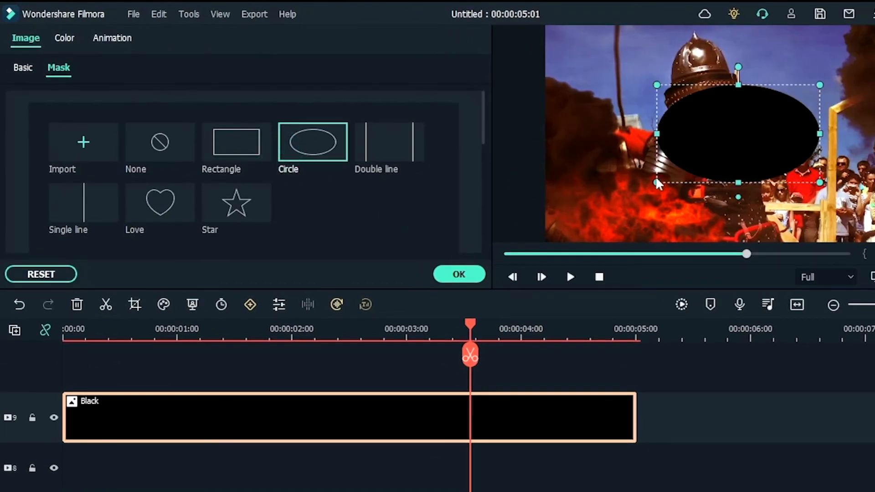
{"action": "scroll", "coordinate": [381, 200], "scroll_direction": "down", "scroll_amount": 5}
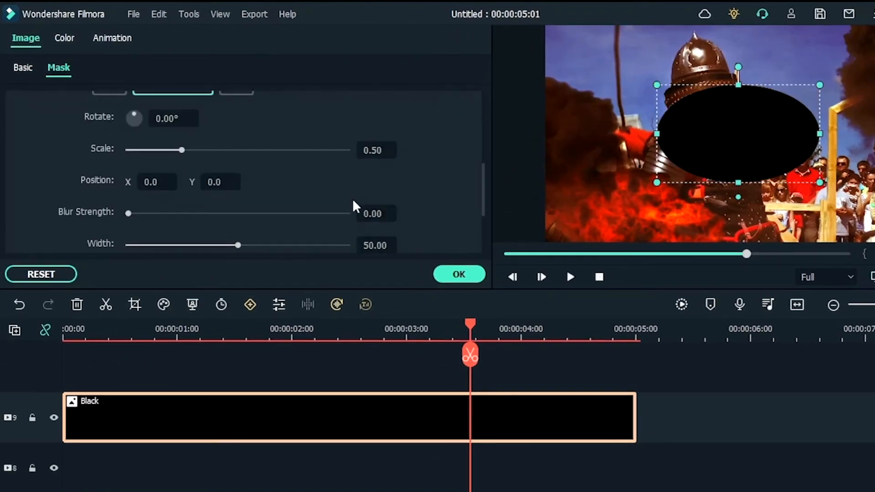
{"action": "scroll", "coordinate": [358, 207], "scroll_direction": "down", "scroll_amount": 1}
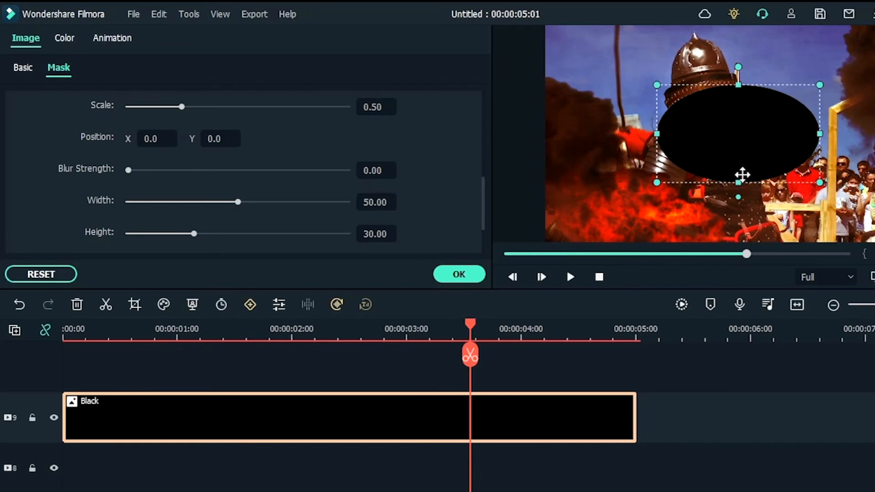
{"action": "scroll", "coordinate": [668, 449], "scroll_direction": "down", "scroll_amount": 2}
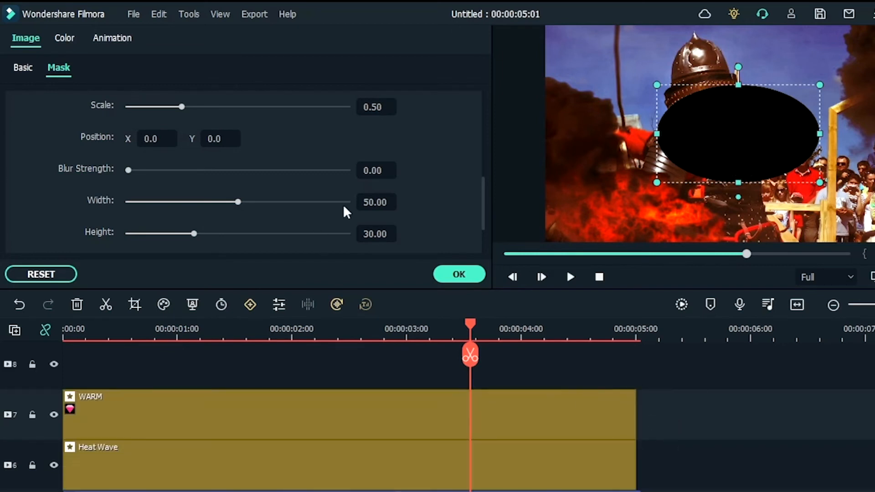
{"action": "scroll", "coordinate": [364, 200], "scroll_direction": "up", "scroll_amount": 1}
{"action": "scroll", "coordinate": [431, 190], "scroll_direction": "down", "scroll_amount": 2}
{"action": "left_click", "coordinate": [131, 195]}
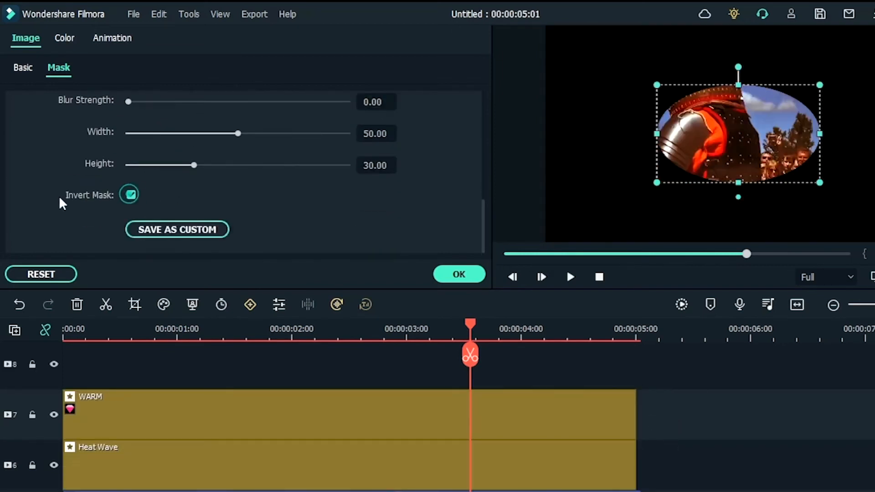
- Set the circle mask's width to 97.04, height to 56.58 and blur strength to 26.64, and lower the Black clip's opacity
{"action": "scroll", "coordinate": [59, 201], "scroll_direction": "up", "scroll_amount": 3}
{"action": "scroll", "coordinate": [60, 205], "scroll_direction": "down", "scroll_amount": 2}
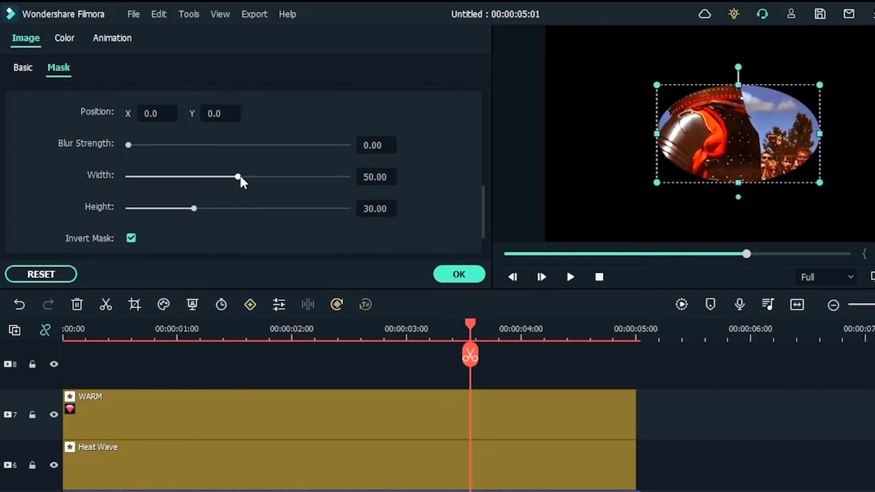
{"action": "left_click_drag", "start_coordinate": [238, 177], "coordinate": [338, 192]}
{"action": "left_click_drag", "start_coordinate": [194, 208], "coordinate": [267, 209]}
{"action": "left_click_drag", "start_coordinate": [341, 183], "coordinate": [351, 179]}
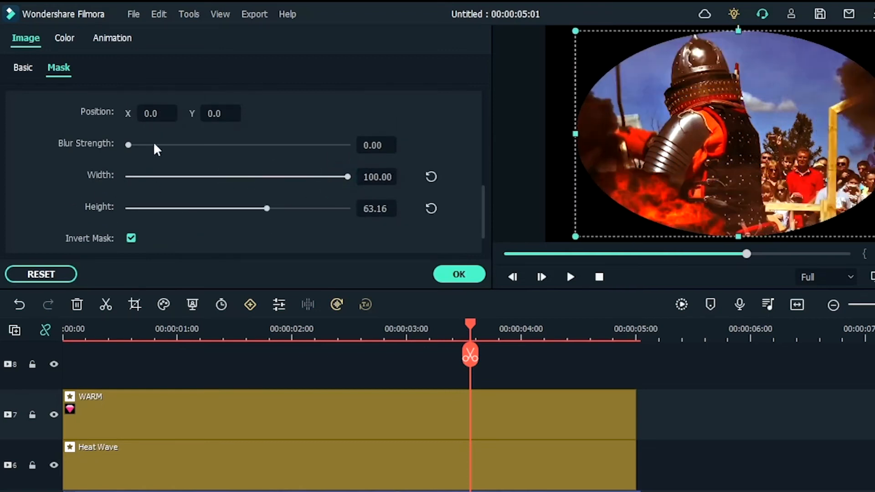
{"action": "left_click_drag", "start_coordinate": [130, 147], "coordinate": [187, 154]}
{"action": "left_click_drag", "start_coordinate": [348, 177], "coordinate": [341, 178]}
{"action": "left_click_drag", "start_coordinate": [266, 209], "coordinate": [250, 211]}
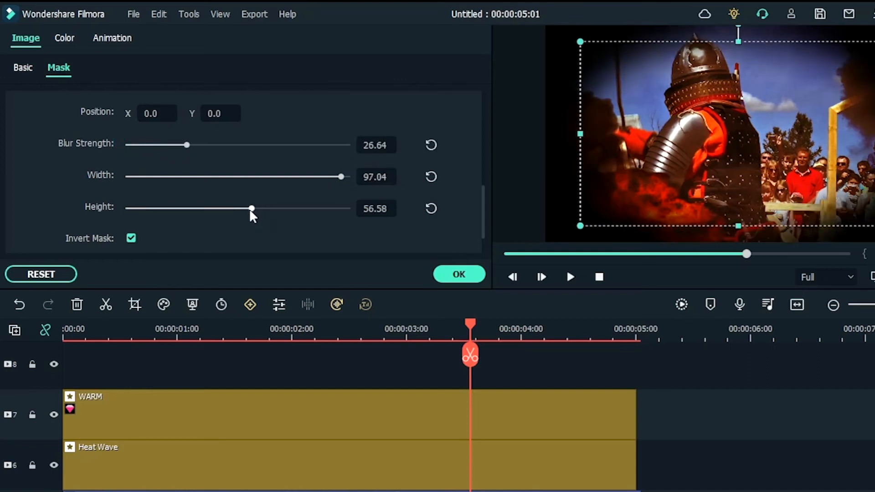
{"action": "left_click", "coordinate": [26, 68]}
{"action": "left_click_drag", "start_coordinate": [309, 187], "coordinate": [270, 194]}
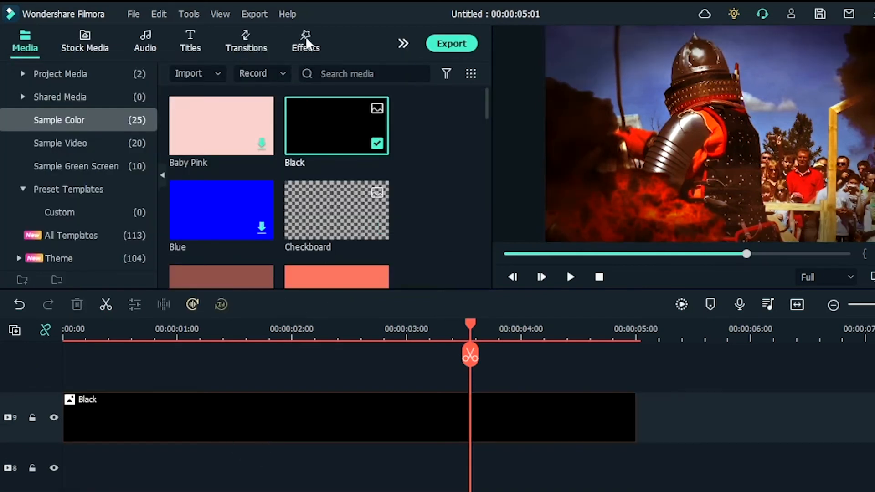
- Search the effects for "dark" and place Dark Film at the start of track 8, between Black and WARM
{"action": "left_click", "coordinate": [305, 39]}
{"action": "left_click", "coordinate": [385, 74]}
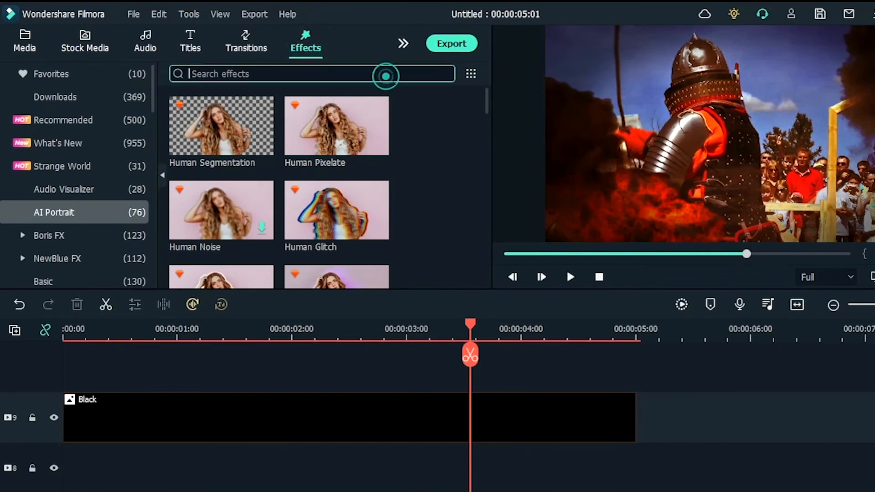
{"action": "type", "text": "dark"}
{"action": "left_click_drag", "start_coordinate": [221, 125], "coordinate": [212, 441]}
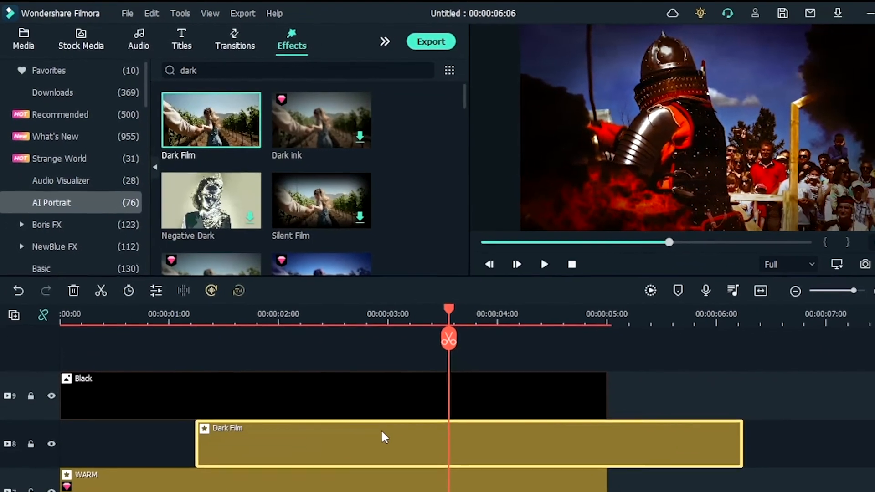
{"action": "left_click_drag", "start_coordinate": [393, 439], "coordinate": [218, 458]}
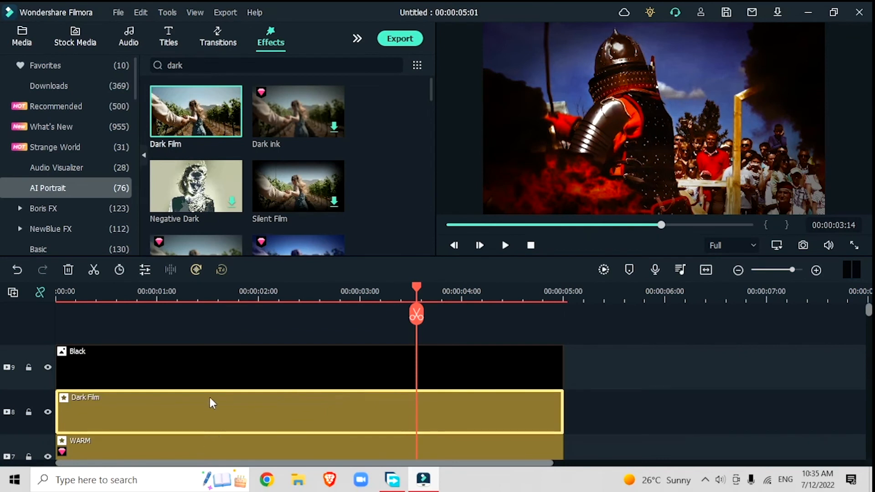
- Move the Black, Dark Film and WARM clips up one track together, leaving track 7 empty above Heat Wave
{"action": "scroll", "coordinate": [594, 394], "scroll_direction": "down", "scroll_amount": 2}
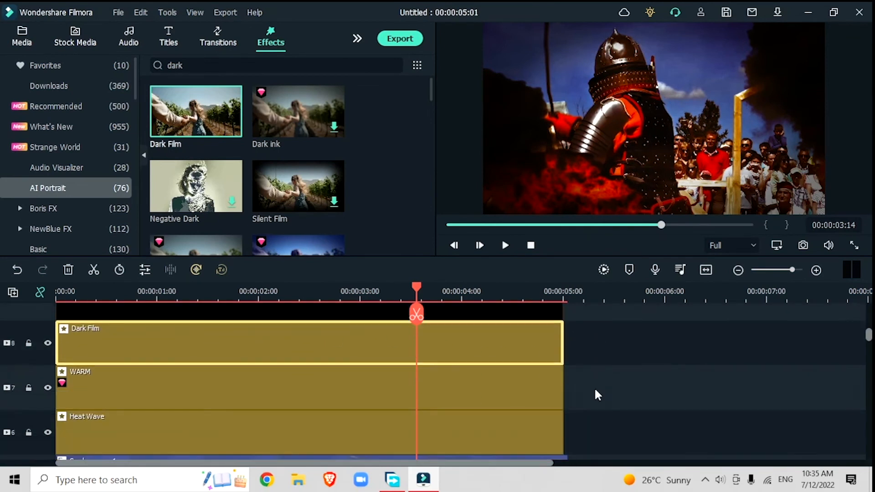
{"action": "left_click", "coordinate": [623, 398]}
{"action": "left_click_drag", "start_coordinate": [664, 399], "coordinate": [301, 377]}
{"action": "left_click_drag", "start_coordinate": [285, 411], "coordinate": [281, 357]}
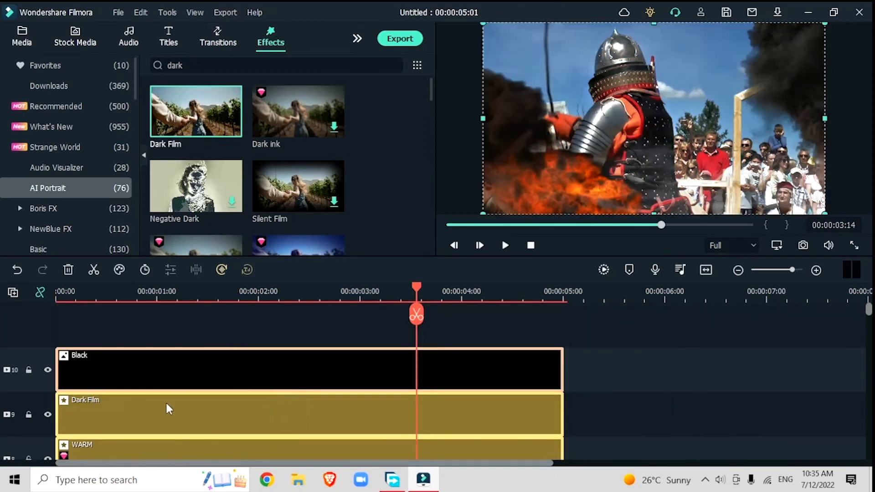
{"action": "scroll", "coordinate": [196, 391], "scroll_direction": "down", "scroll_amount": 2}
{"action": "left_click", "coordinate": [147, 416]}
{"action": "scroll", "coordinate": [147, 417], "scroll_direction": "down", "scroll_amount": 1}
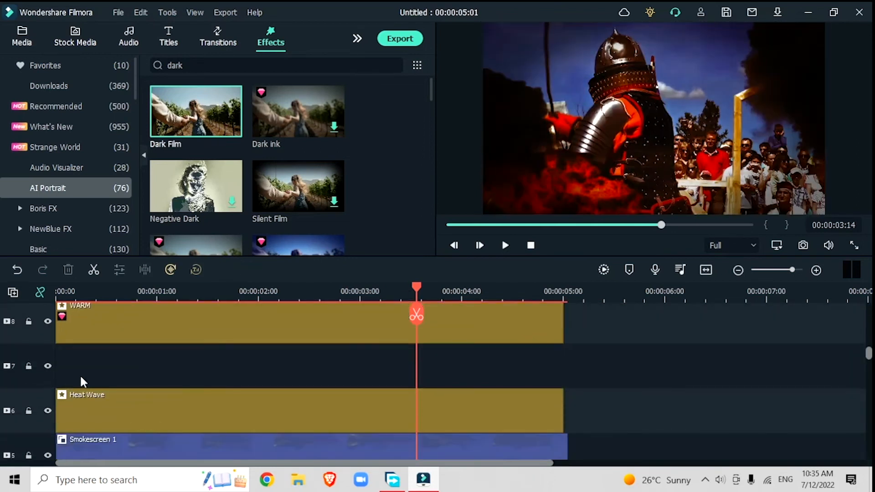
- Find the Large Scale - 12 element in the Fire category and place it at the start of empty track 7
{"action": "left_click", "coordinate": [357, 39]}
{"action": "left_click", "coordinate": [377, 52]}
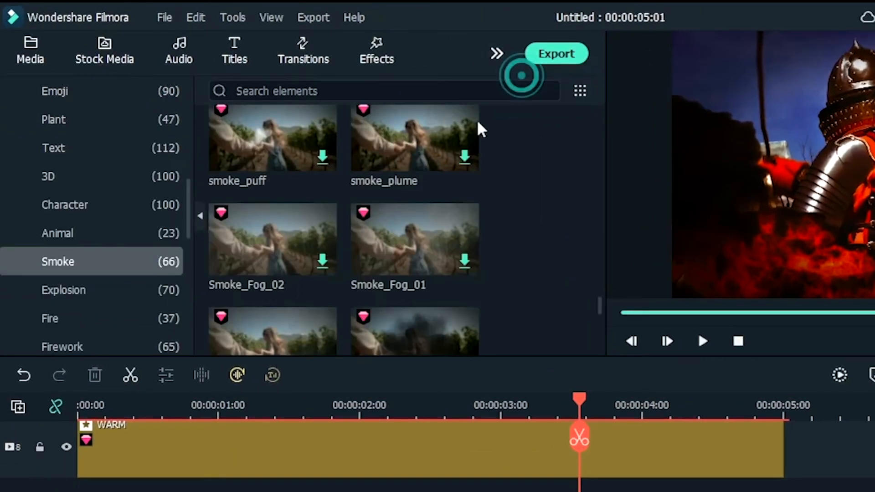
{"action": "left_click", "coordinate": [117, 316]}
{"action": "scroll", "coordinate": [405, 297], "scroll_direction": "up", "scroll_amount": 5}
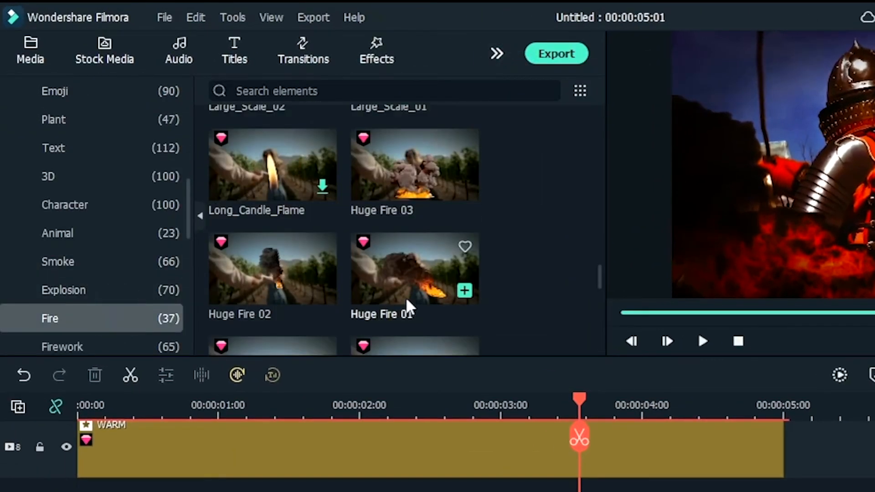
{"action": "mouse_move", "coordinate": [329, 204]}
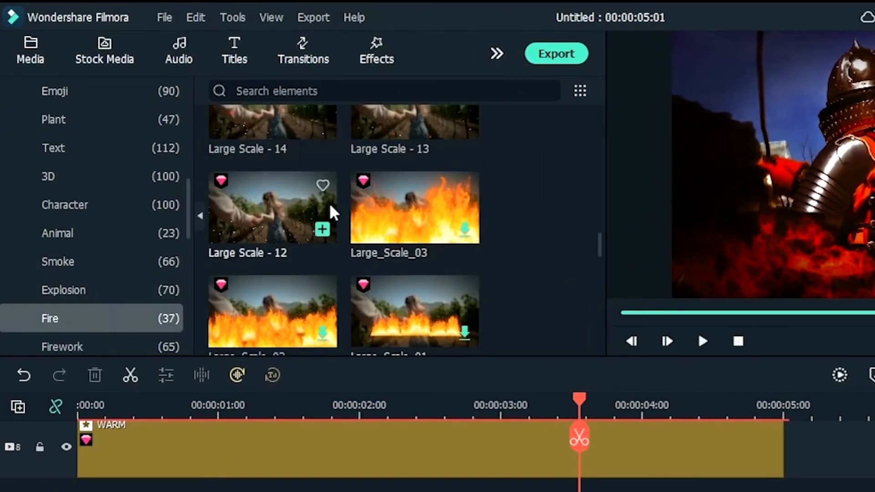
{"action": "left_click", "coordinate": [291, 221]}
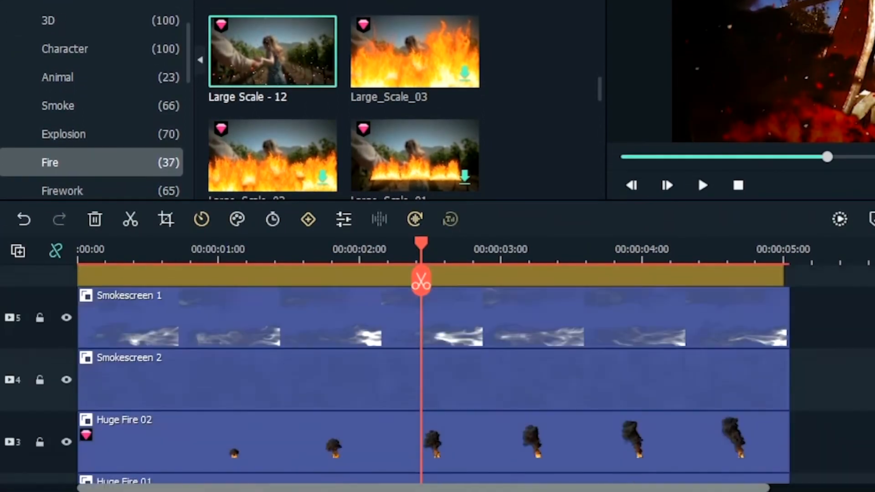
- In Advanced Color Correction for the Warriors Fighting clip on track 1, set Highlights to -100 and desaturate the blues with HSL
{"action": "scroll", "coordinate": [540, 423], "scroll_direction": "down", "scroll_amount": 4}
{"action": "double_click", "coordinate": [495, 401]}
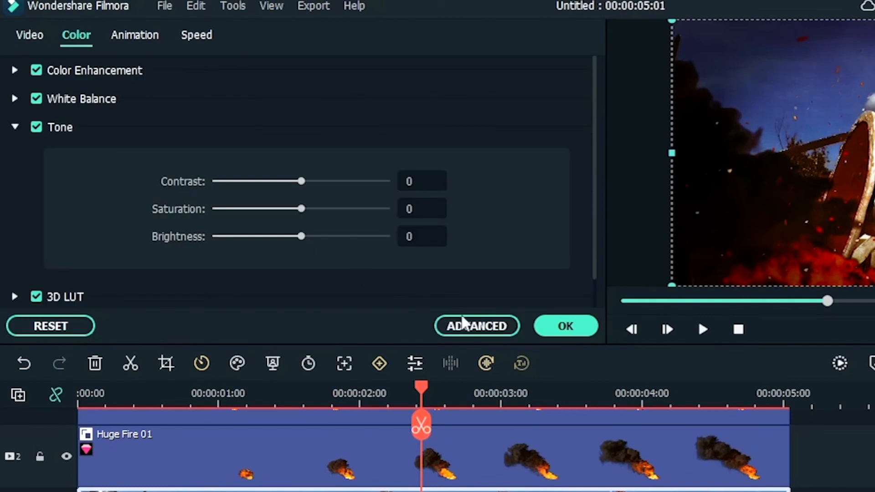
{"action": "left_click", "coordinate": [466, 324]}
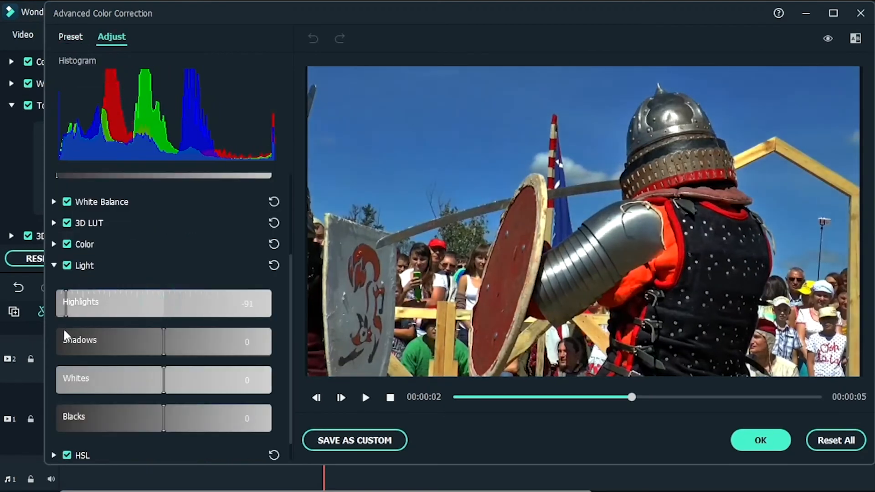
{"action": "scroll", "coordinate": [54, 332], "scroll_direction": "down", "scroll_amount": 1}
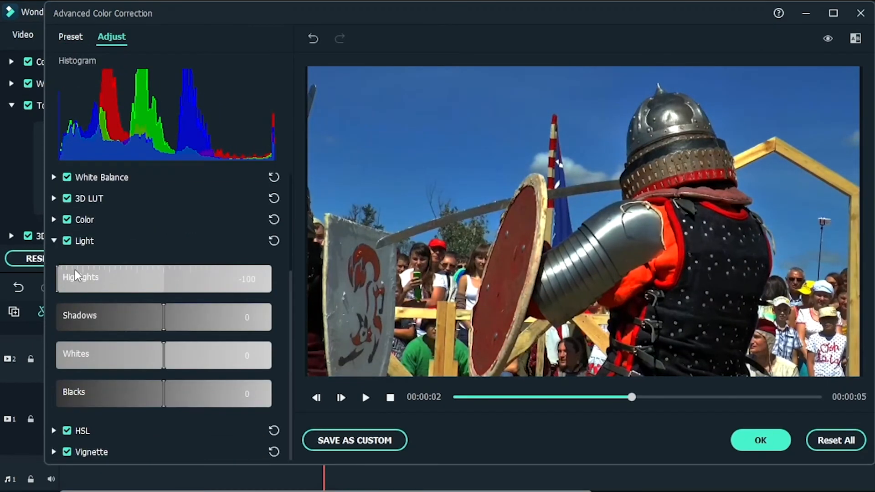
{"action": "left_click", "coordinate": [54, 428]}
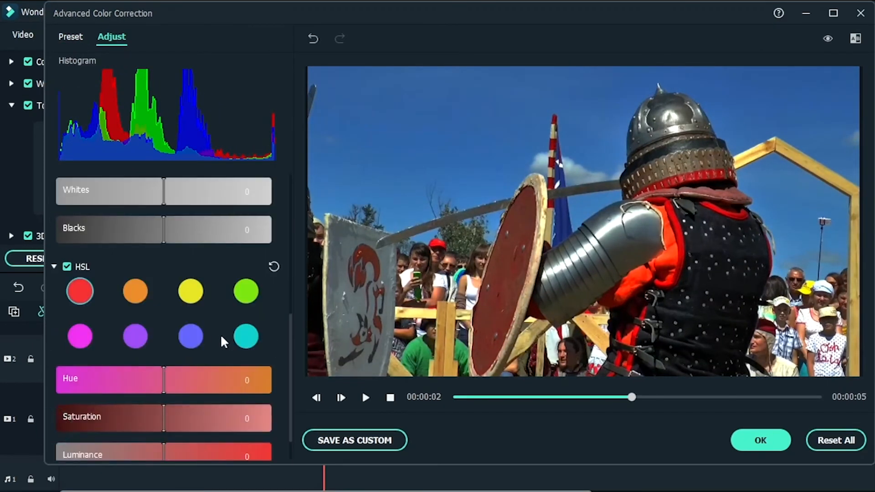
{"action": "scroll", "coordinate": [251, 174], "scroll_direction": "down", "scroll_amount": 1}
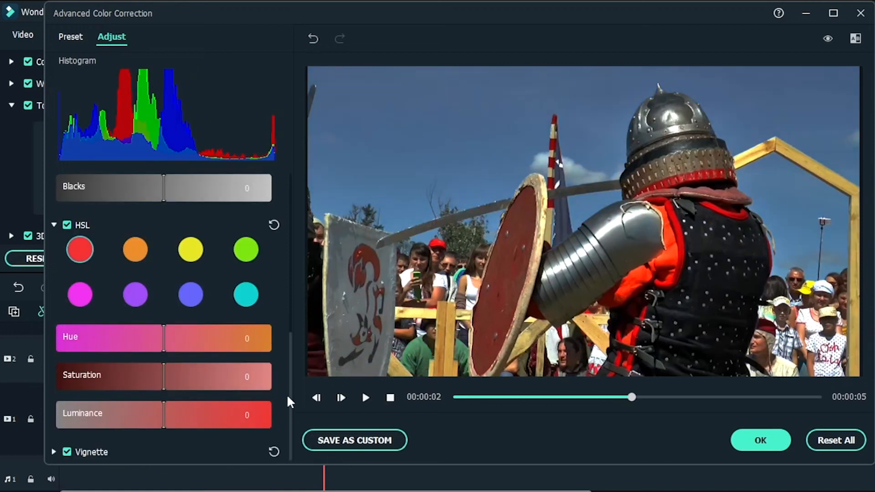
- Darken the warriors footage with the Color adjustments and apply the advanced color correction
{"action": "left_click_drag", "start_coordinate": [286, 395], "coordinate": [297, 217]}
{"action": "left_click", "coordinate": [55, 367]}
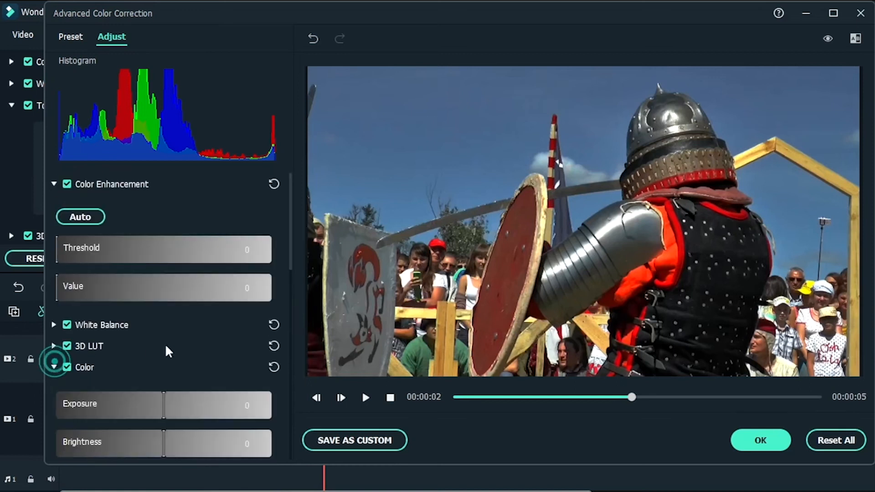
{"action": "scroll", "coordinate": [171, 356], "scroll_direction": "down", "scroll_amount": 3}
{"action": "left_click_drag", "start_coordinate": [157, 396], "coordinate": [113, 412]}
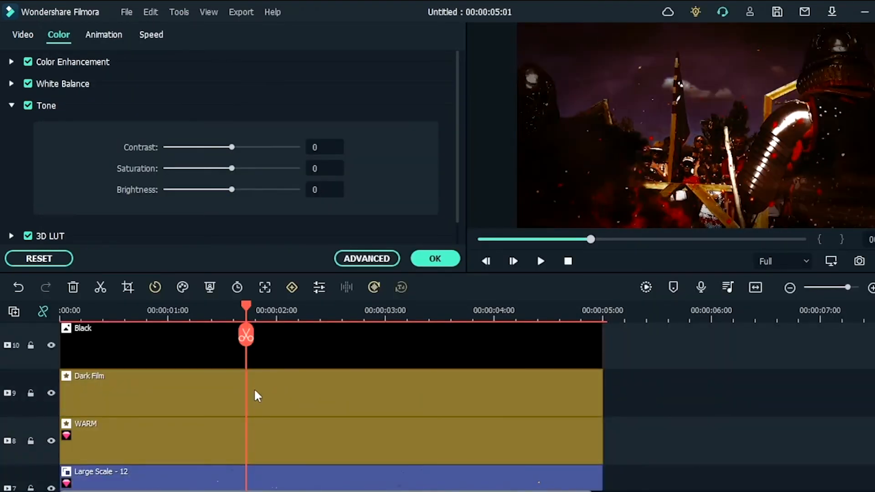
- Search the effects for "blur" and browse the available blur effects
{"action": "left_click", "coordinate": [255, 392]}
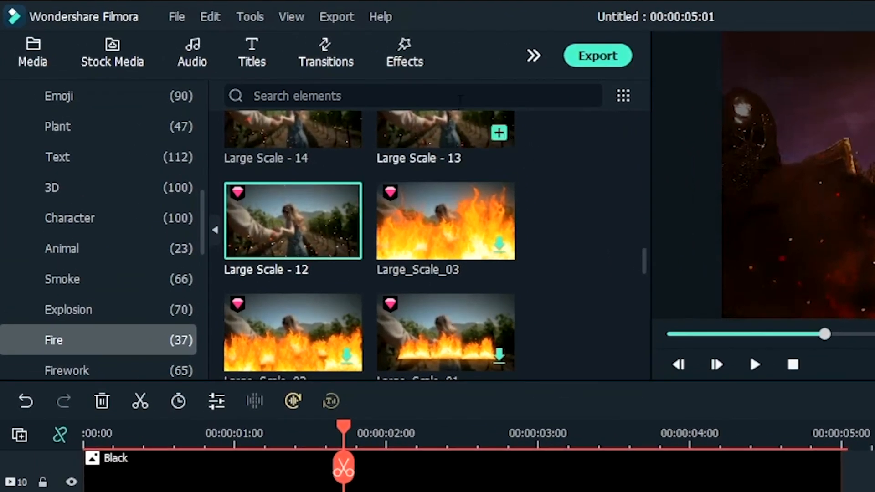
{"action": "left_click", "coordinate": [414, 64]}
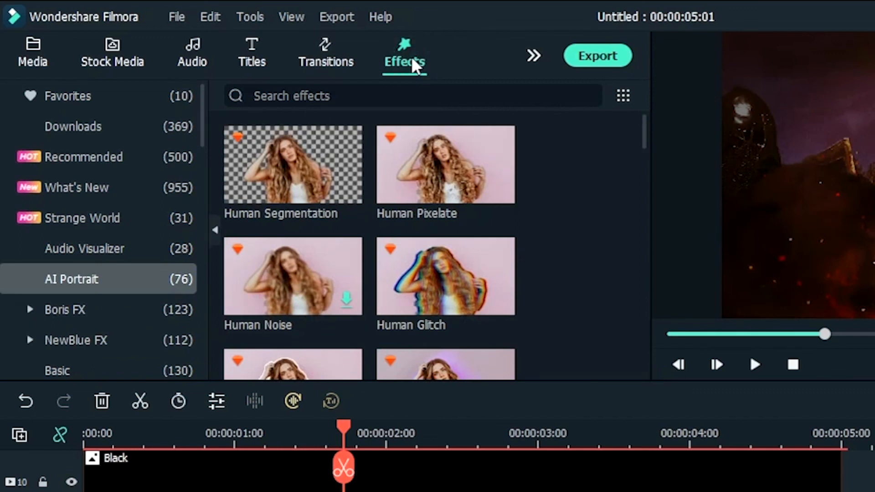
{"action": "left_click", "coordinate": [396, 95]}
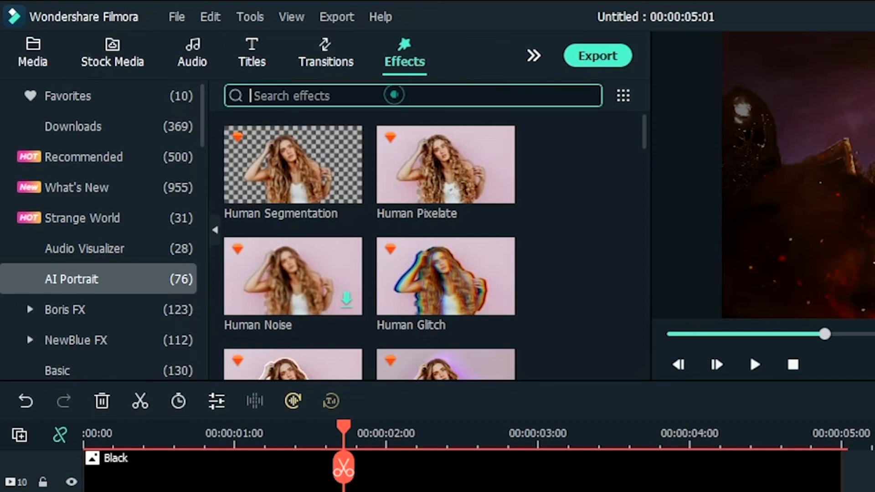
{"action": "type", "text": "blur"}
{"action": "key", "text": "Return"}
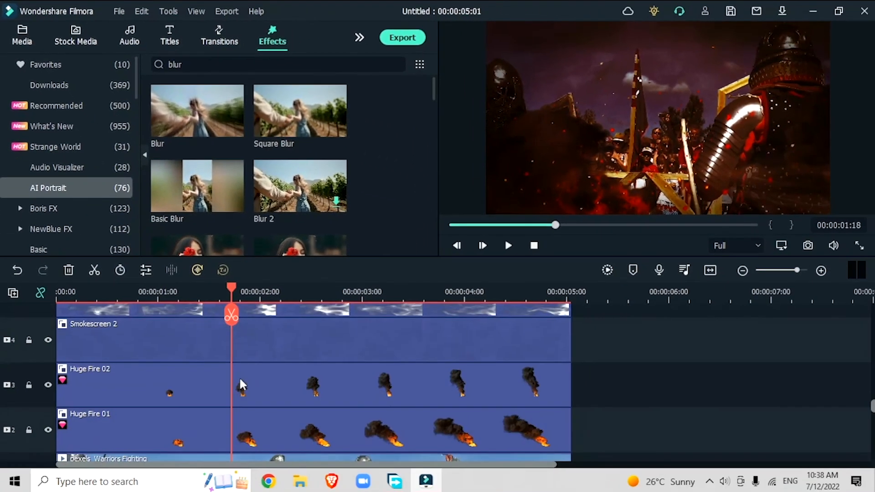
{"action": "scroll", "coordinate": [240, 380], "scroll_direction": "down", "scroll_amount": 2}
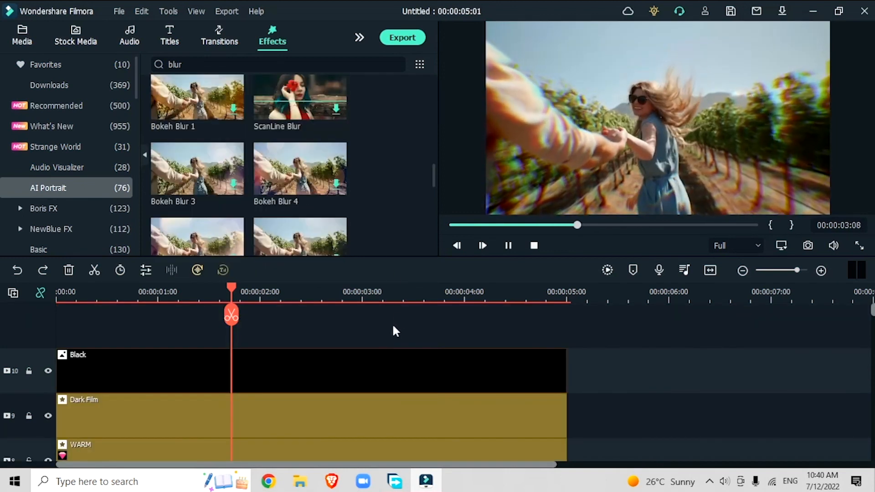
- Search the effects for "heat" and place a second Heat Wave effect on track 11, above the Black clip
{"action": "left_click", "coordinate": [396, 64]}
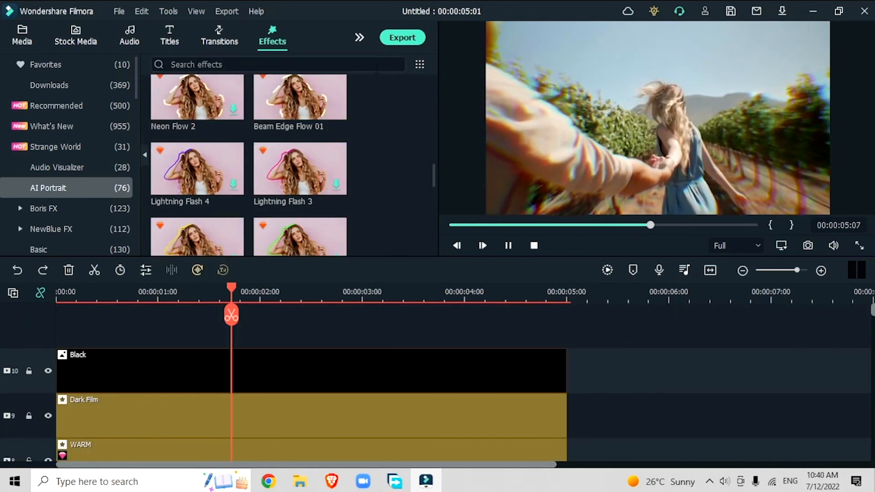
{"action": "left_click", "coordinate": [375, 67]}
{"action": "type", "text": "heat"}
{"action": "key", "text": "Return"}
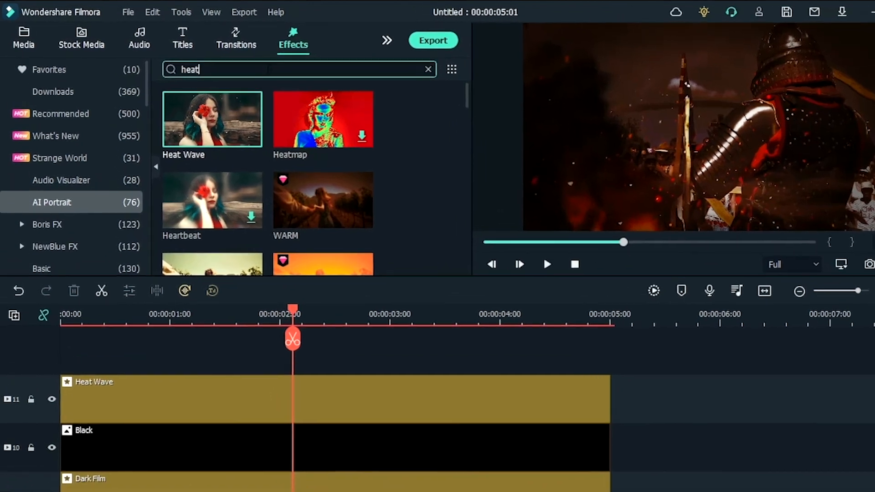
- Search the effects for "cinema" and place Cinema 21:9 on track 12, above the upper Heat Wave
{"action": "left_click", "coordinate": [247, 64]}
{"action": "type", "text": "cine"}
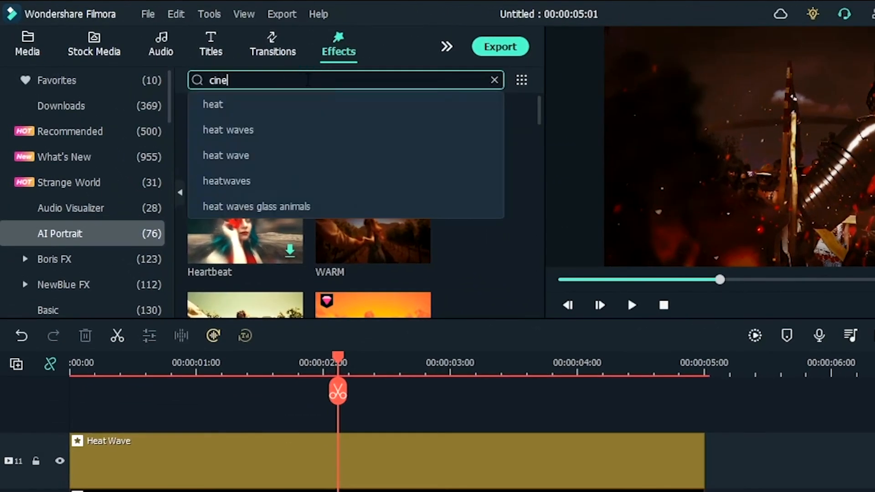
{"action": "type", "text": "ma"}
{"action": "key", "text": "Return"}
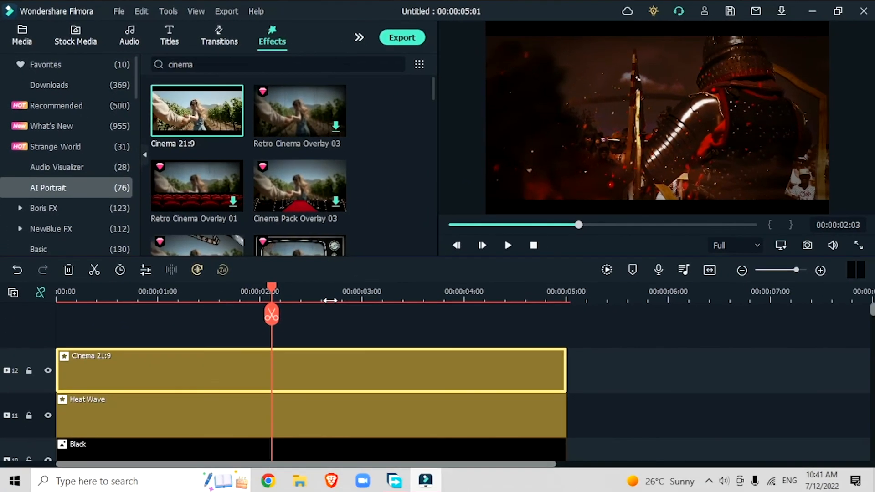